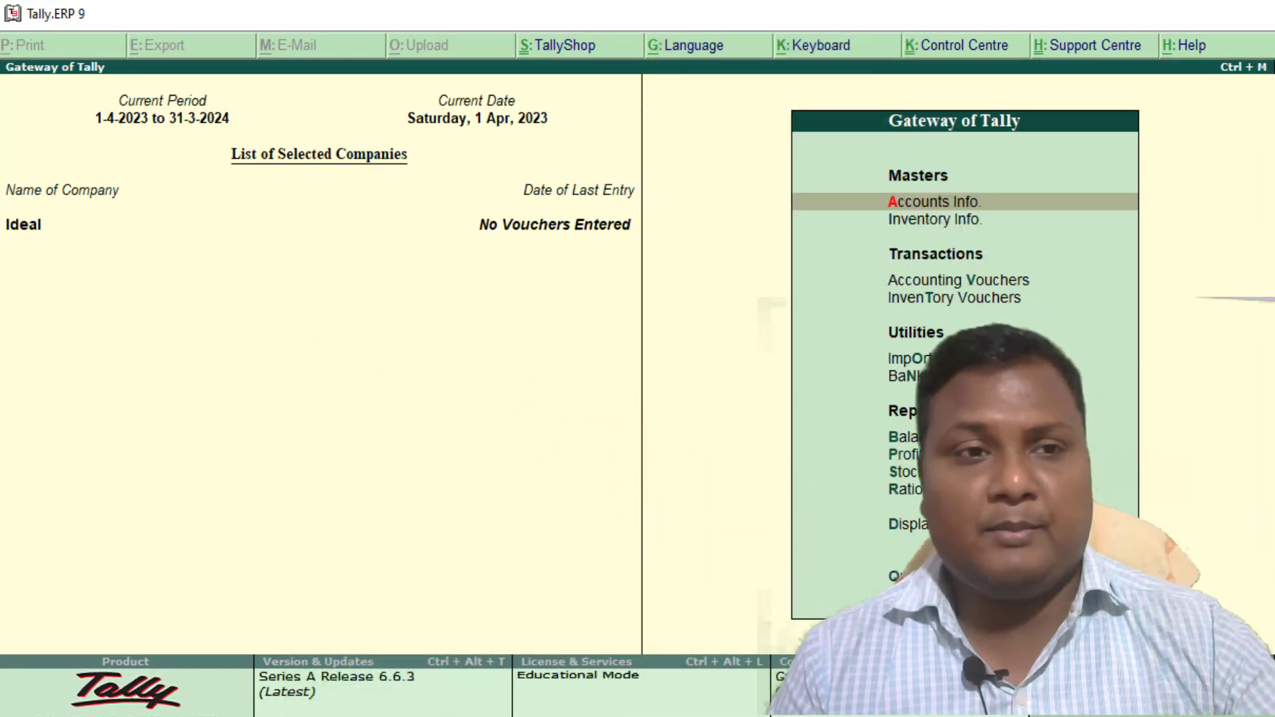
- Open accounting voucher entry for the company and switch the voucher type to Receipt
{"action": "key", "text": "Down"}
{"action": "key", "text": "Down"}
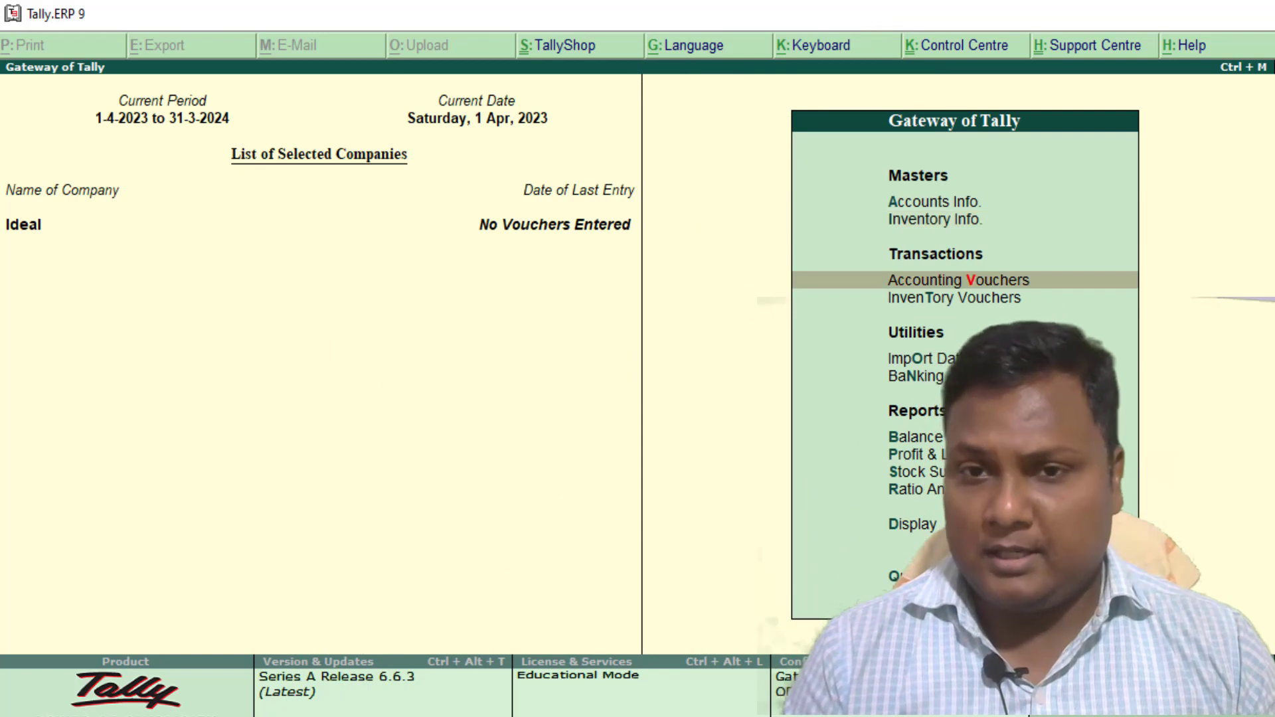
{"action": "key", "text": "Return"}
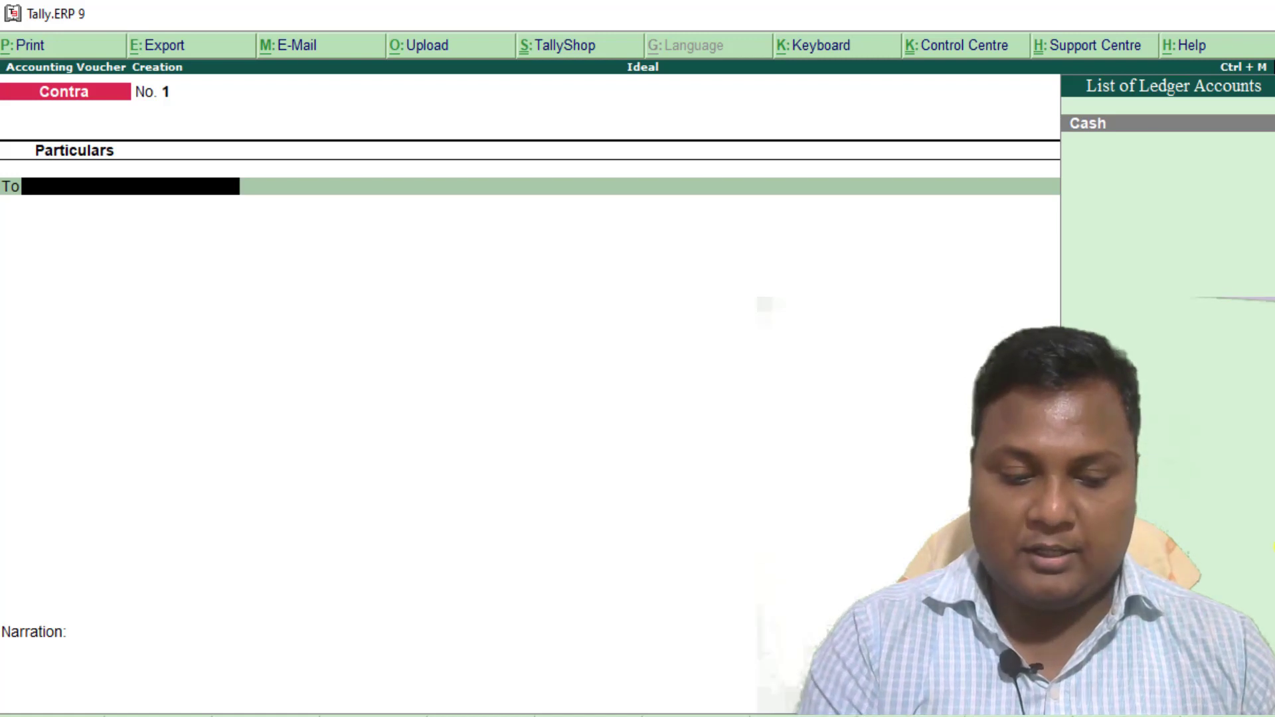
{"action": "key", "text": "F7"}
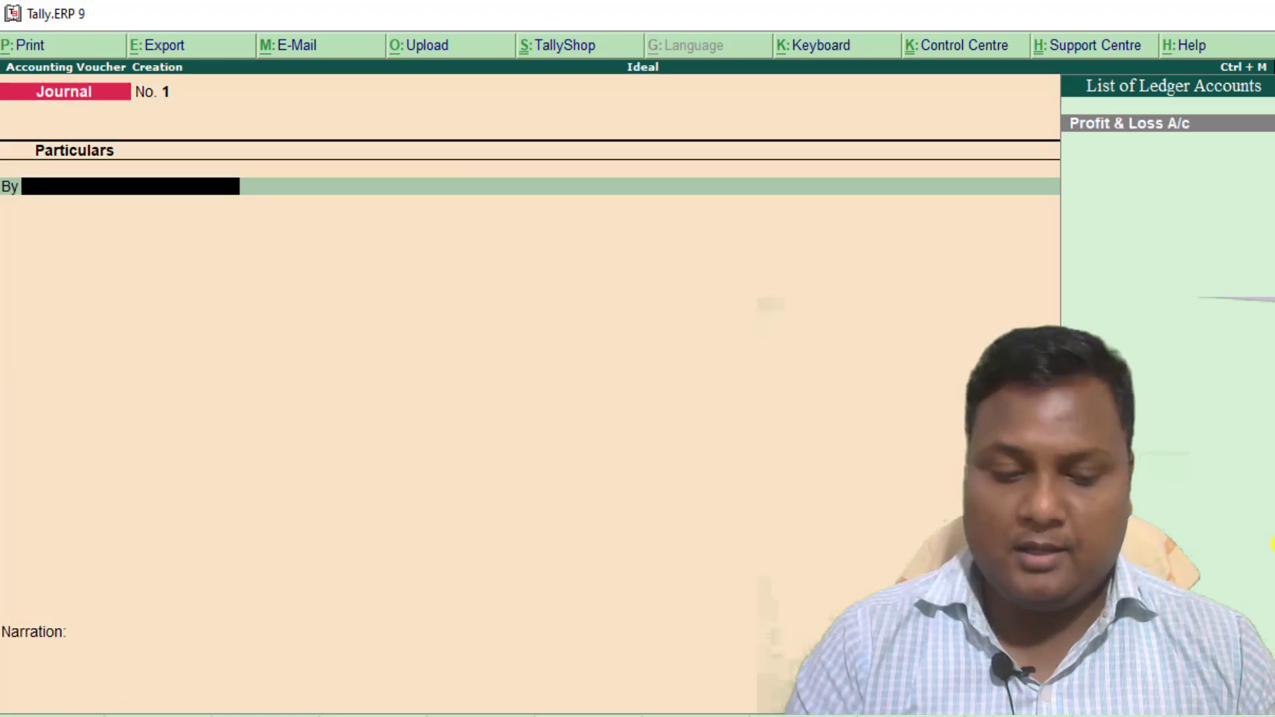
{"action": "key", "text": "F6"}
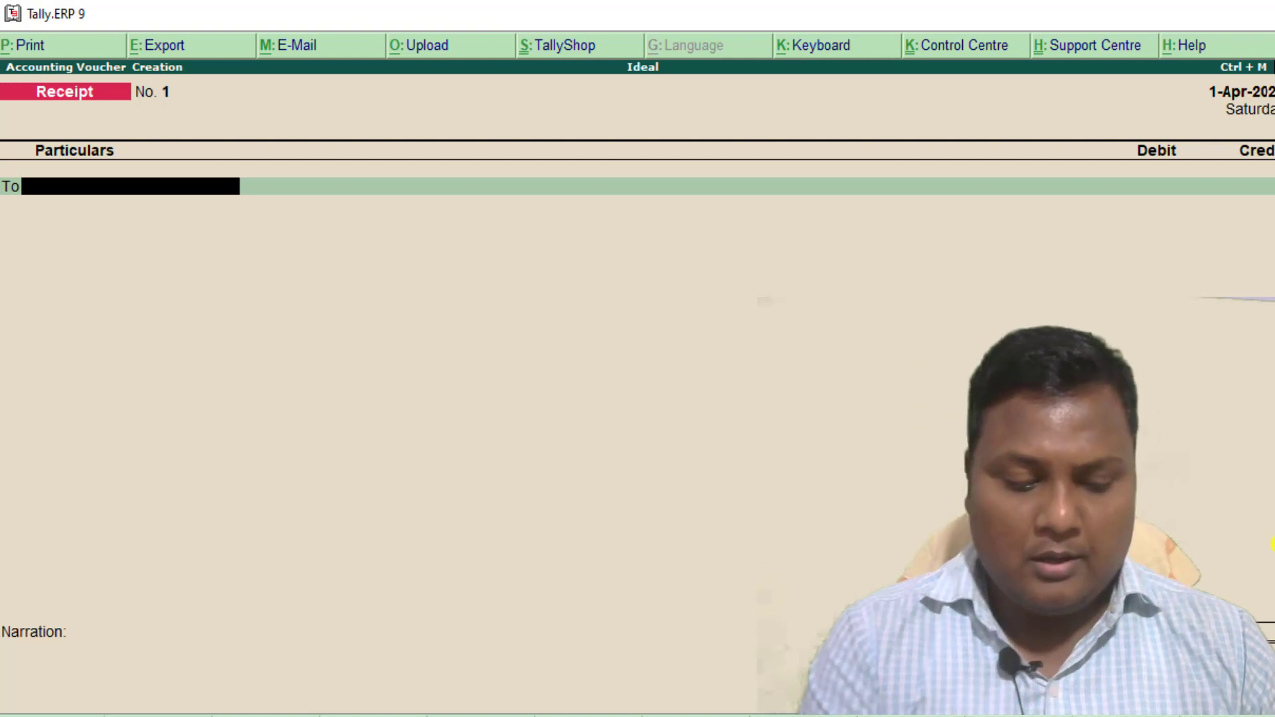
- Create a ledger named Capital A/c under the Capital Account group from within the receipt voucher
{"action": "key", "text": "alt+c"}
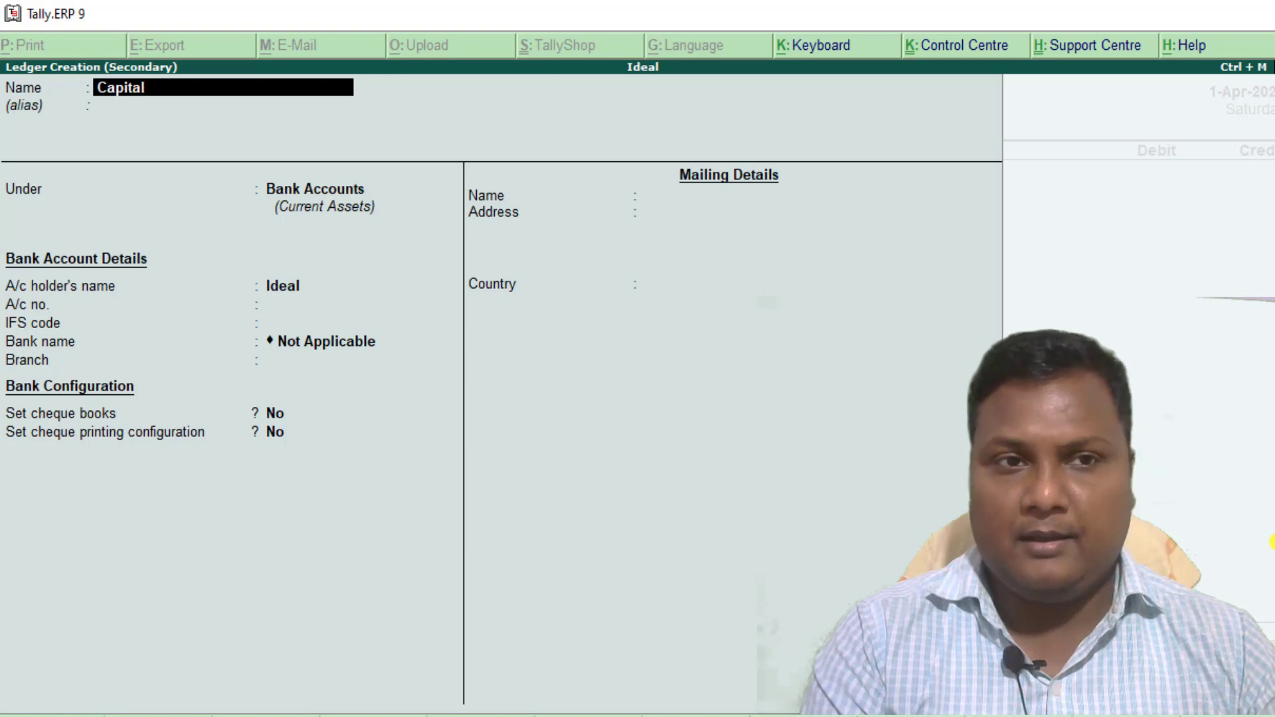
{"action": "type", "text": "Capital a"}
{"action": "key", "text": "BackSpace"}
{"action": "type", "text": "A/c"}
{"action": "key", "text": "Return"}
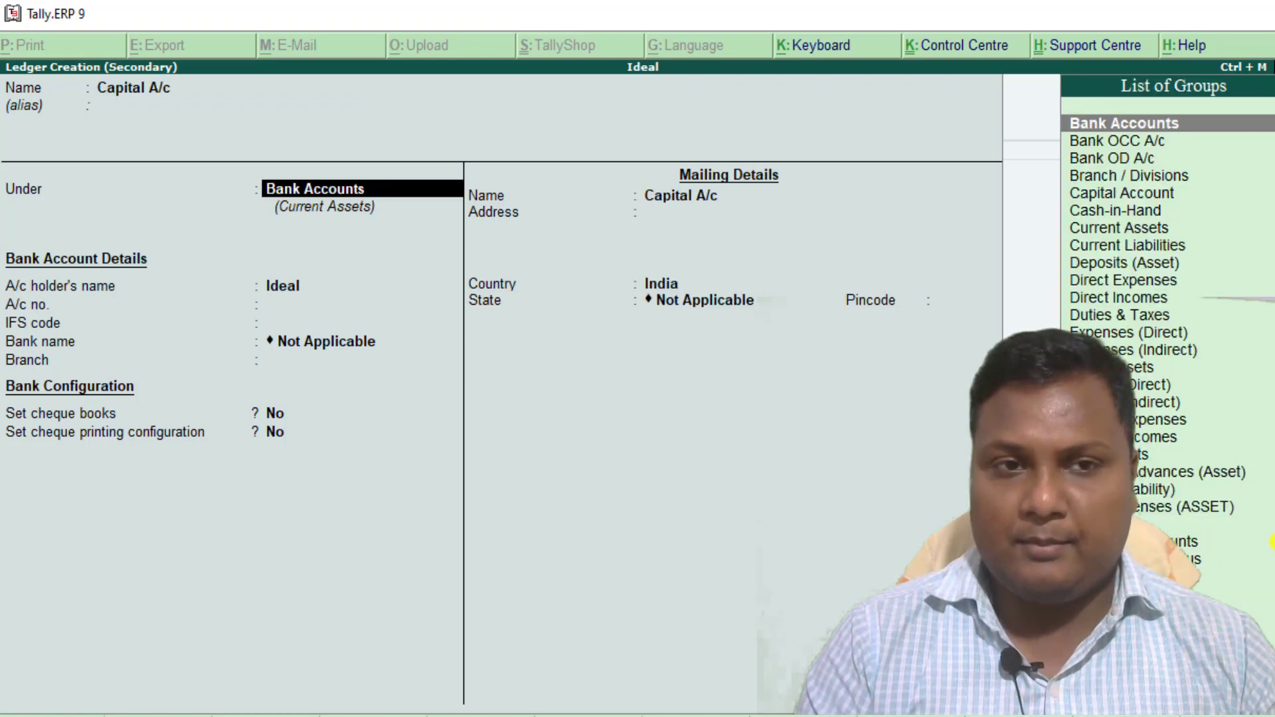
{"action": "type", "text": "C"}
{"action": "key", "text": "Return"}
{"action": "key", "text": "Return"}
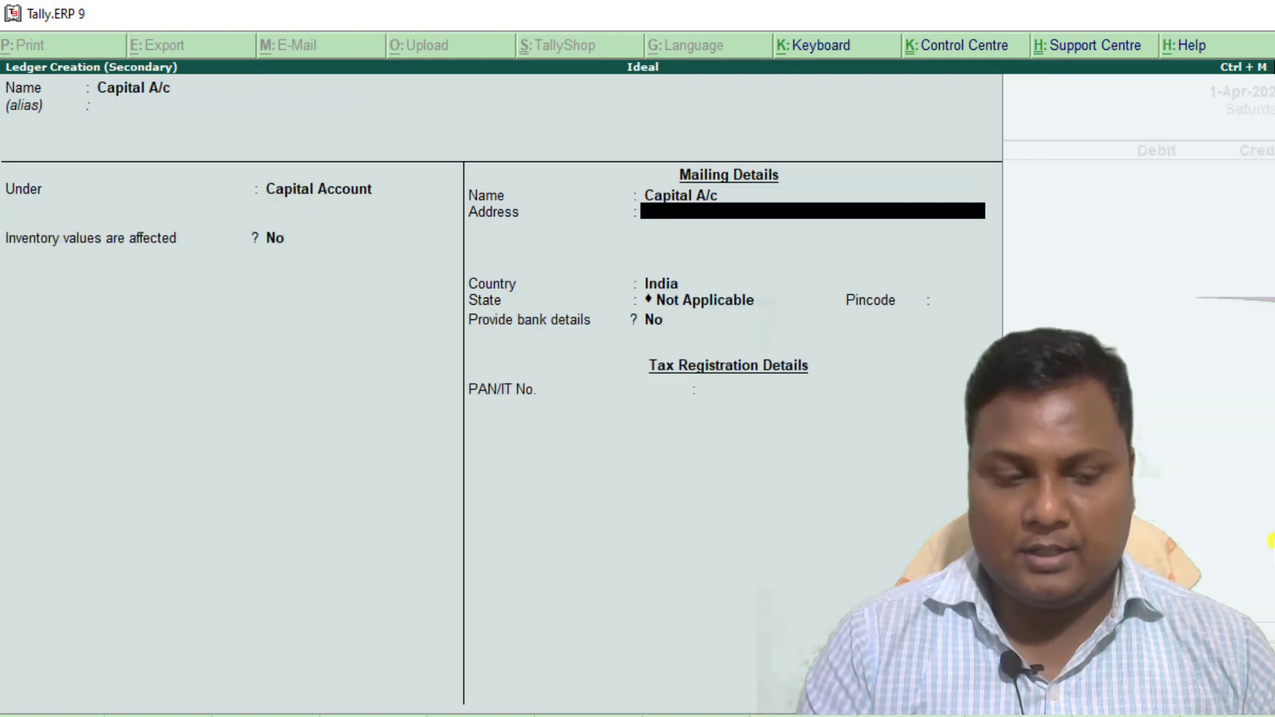
{"action": "key", "text": "ctrl+a"}
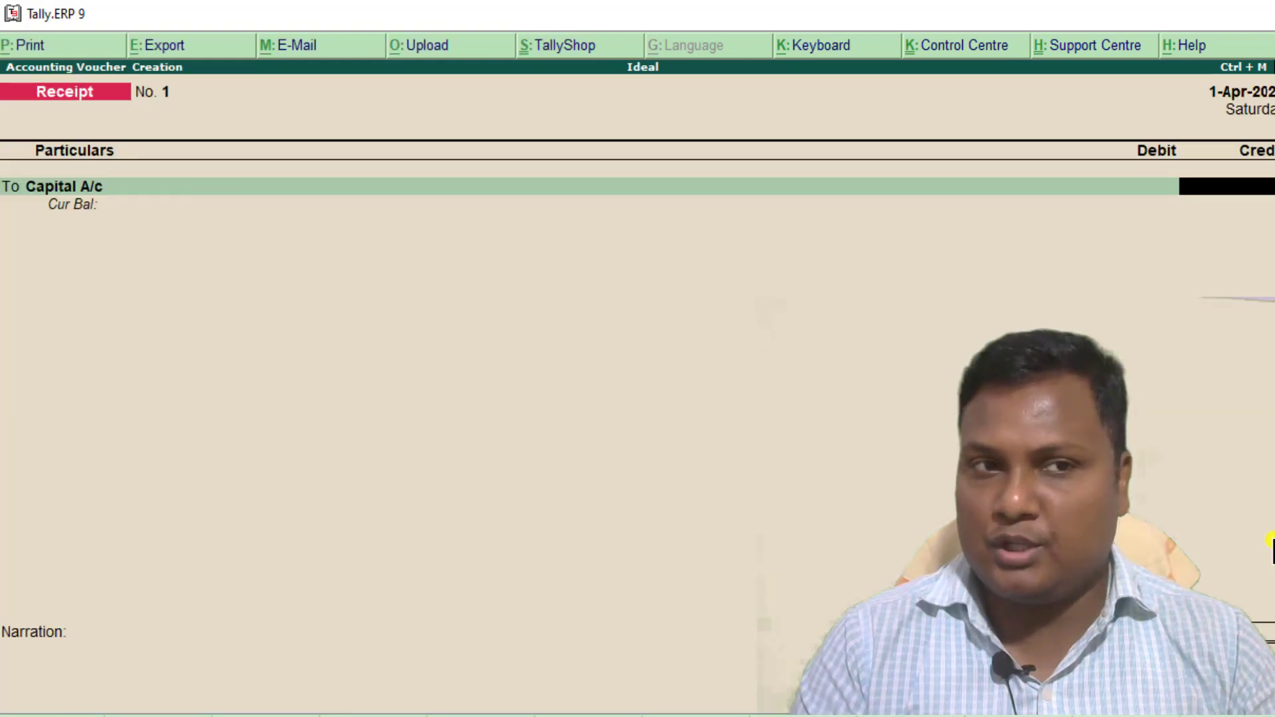
- Credit Capital A/c with 1,00,000 in the receipt voucher
{"action": "type", "text": "100"}
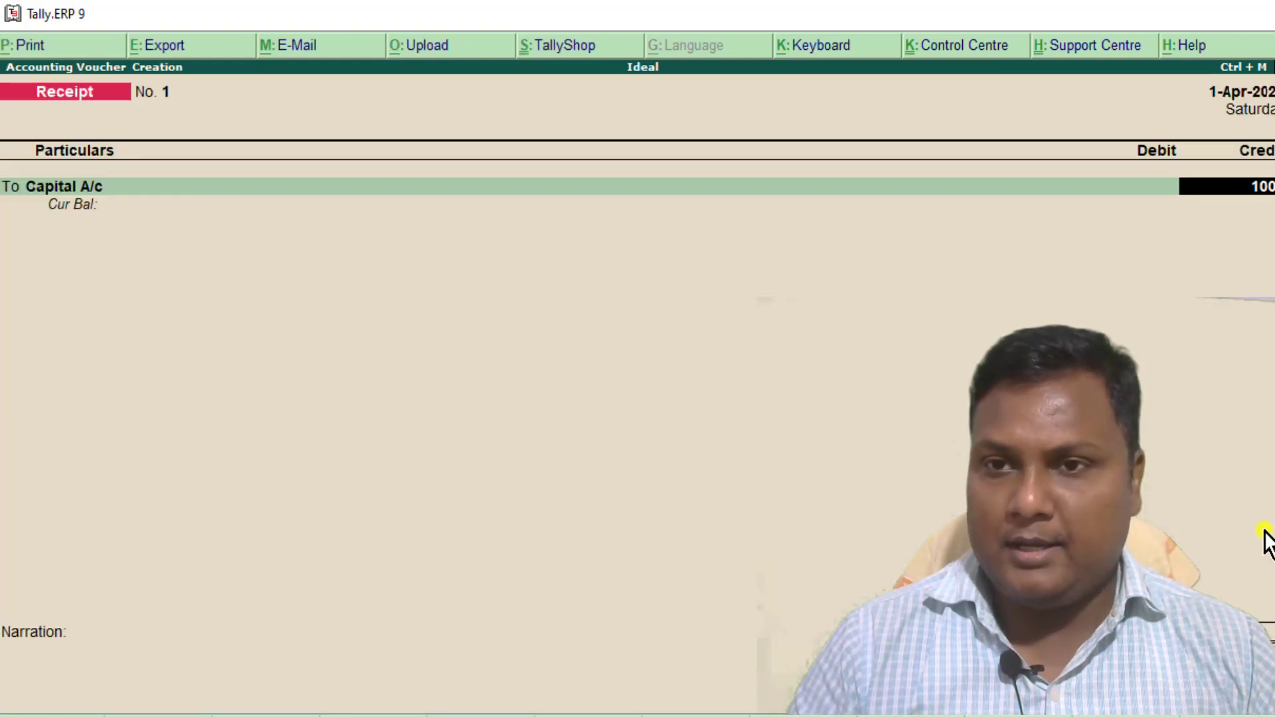
{"action": "type", "text": "00"}
{"action": "key", "text": "Return"}
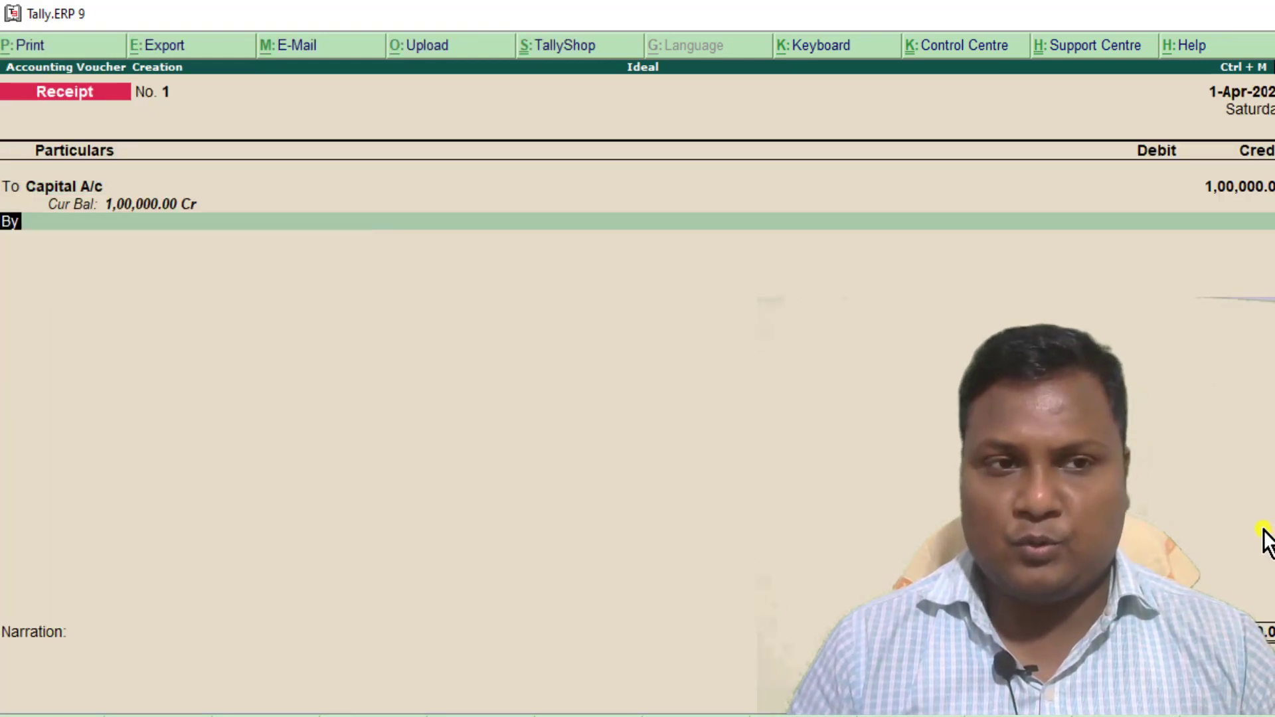
- Debit Cash with 1,00,000 and save the receipt voucher without a narration
{"action": "key", "text": "Return"}
{"action": "type", "text": "C"}
{"action": "key", "text": "Down"}
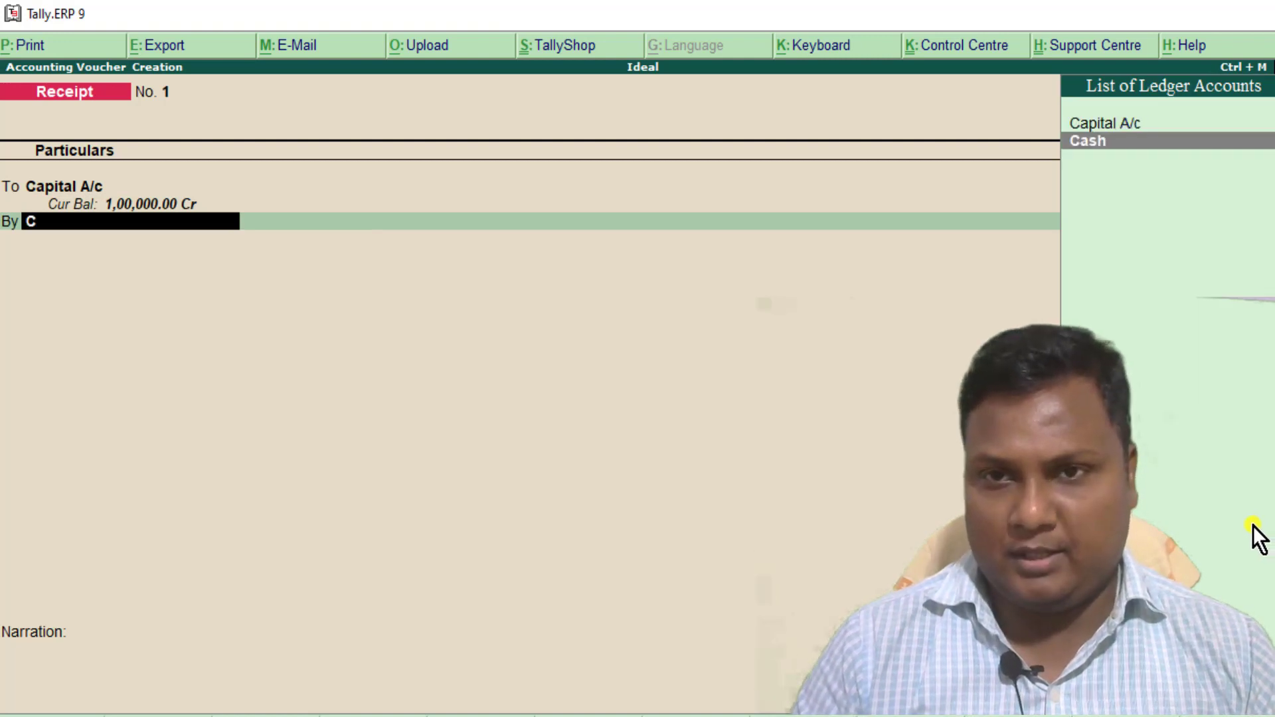
{"action": "key", "text": "Return"}
{"action": "key", "text": "Return"}
{"action": "key", "text": "Return"}
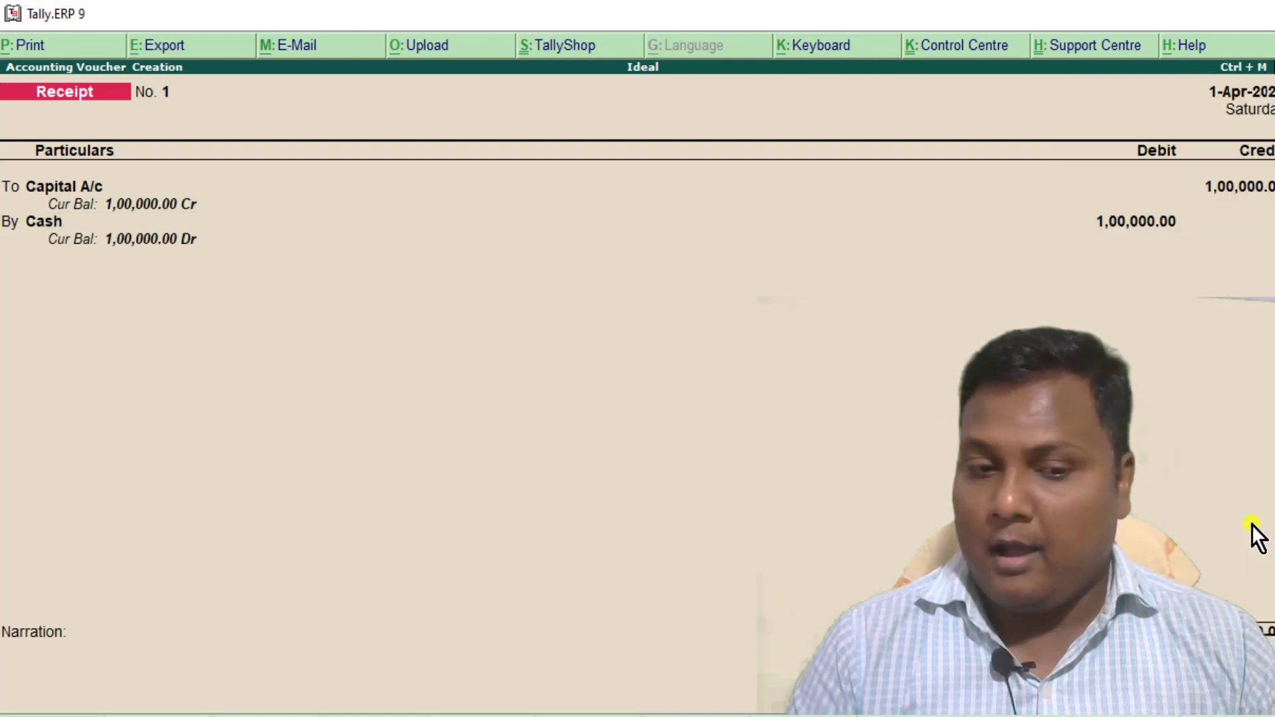
{"action": "key", "text": "Return"}
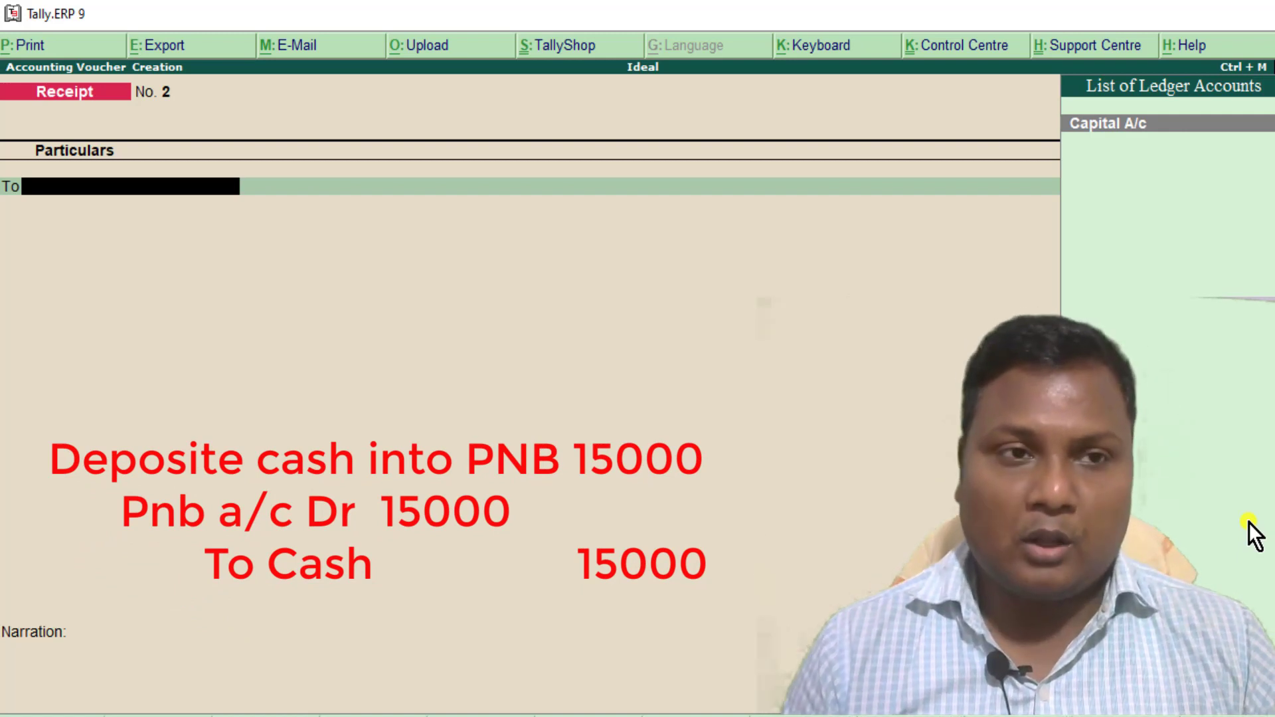
- Start a Contra voucher and credit Cash with 15,000
{"action": "key", "text": "F4"}
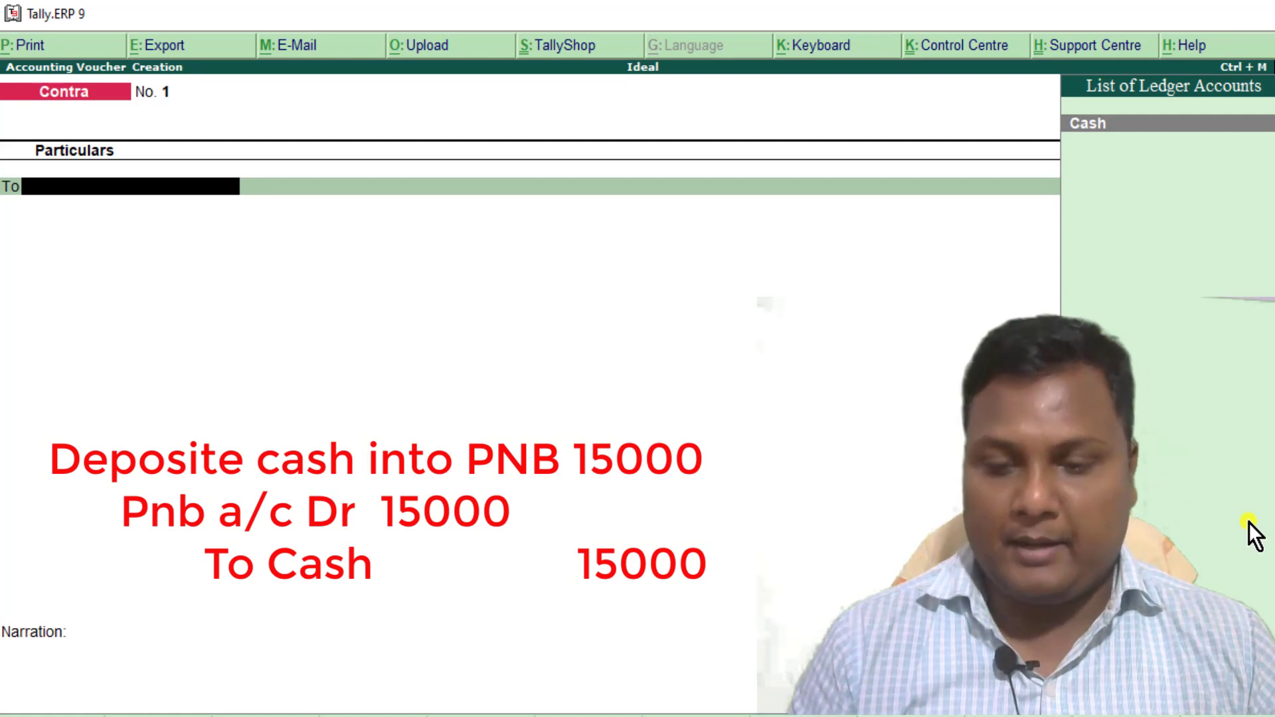
{"action": "key", "text": "Return"}
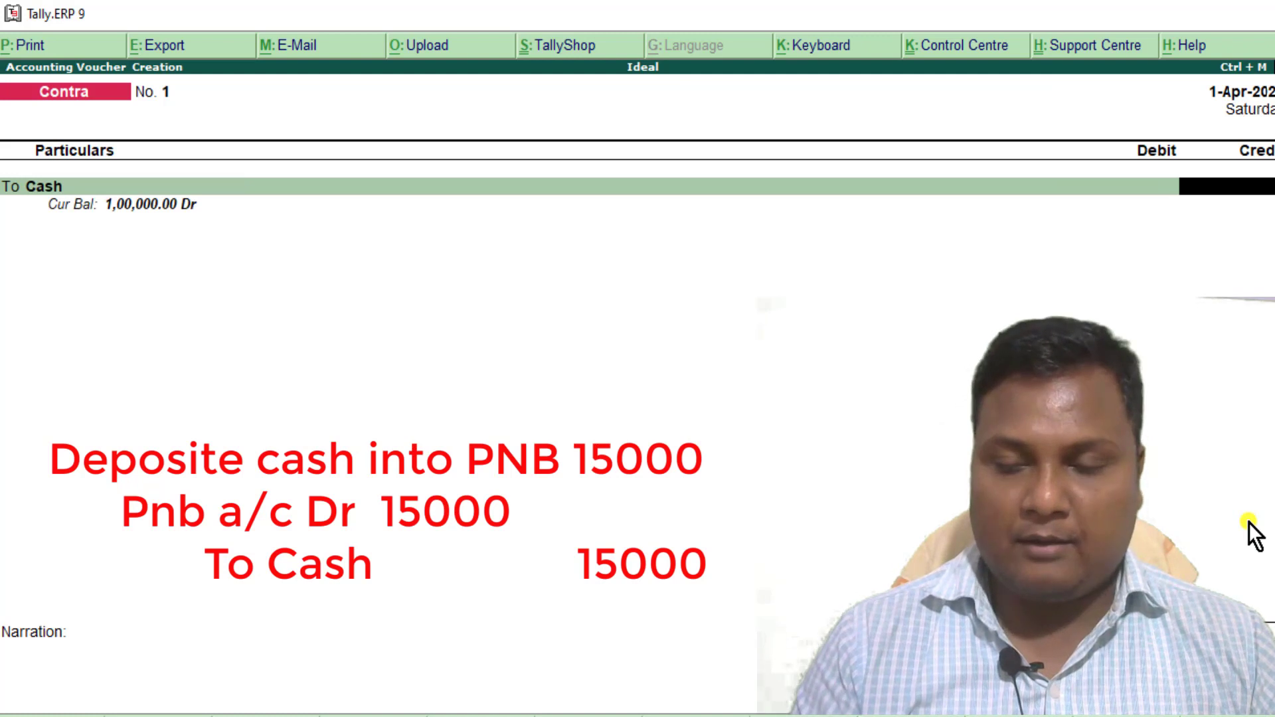
{"action": "type", "text": "15000"}
{"action": "key", "text": "Return"}
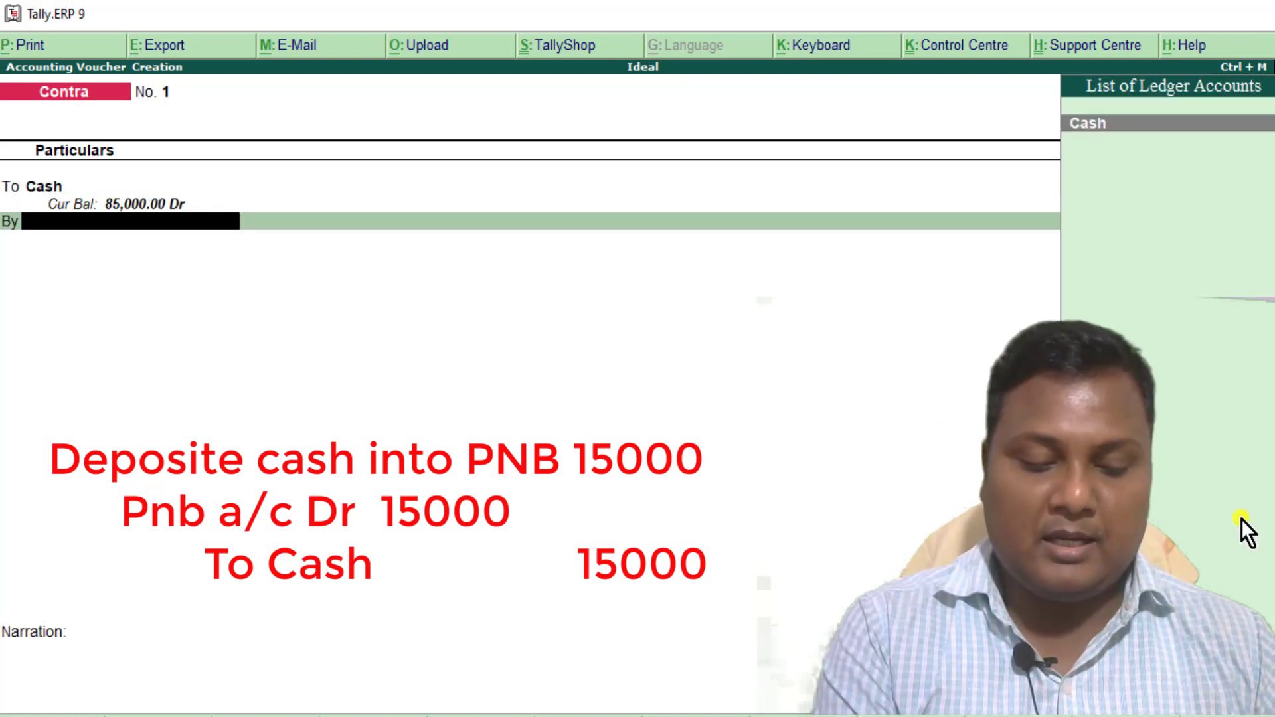
- Create a ledger named Pnb A/c under the Bank Accounts group for the contra voucher's debit line
{"action": "key", "text": "alt+c"}
{"action": "type", "text": "Pna"}
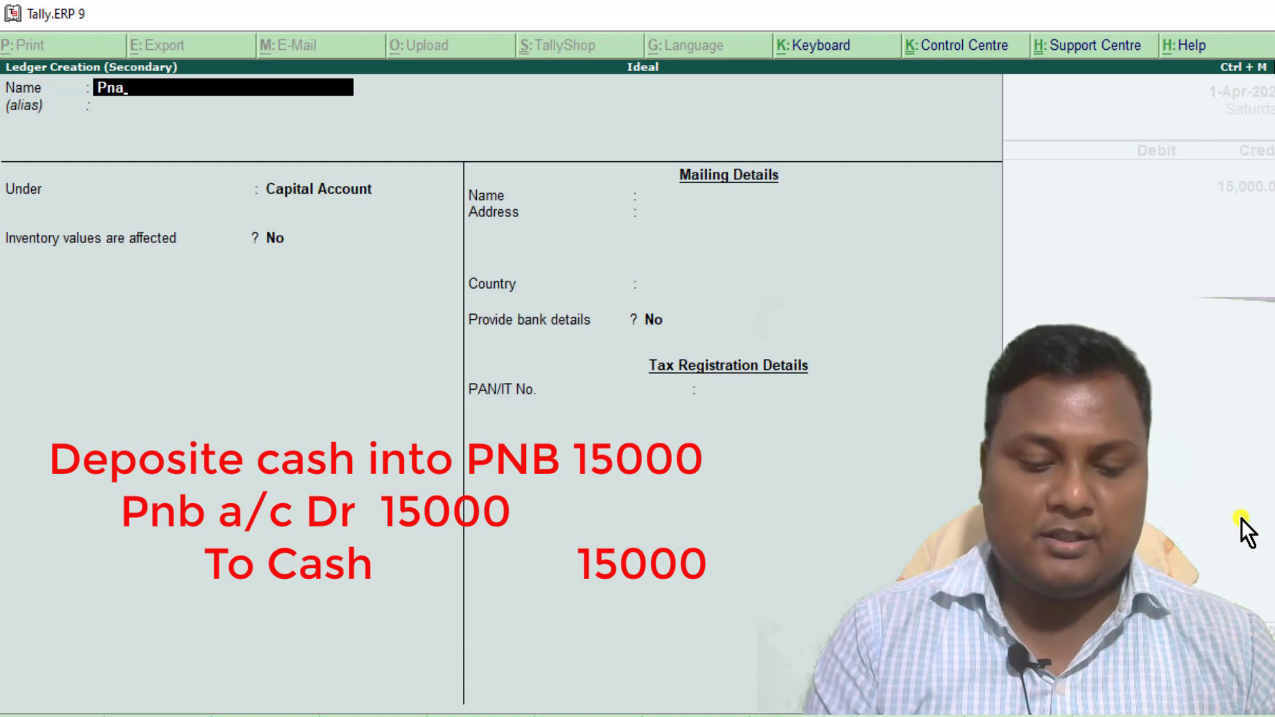
{"action": "key", "text": "BackSpace"}
{"action": "type", "text": "b"}
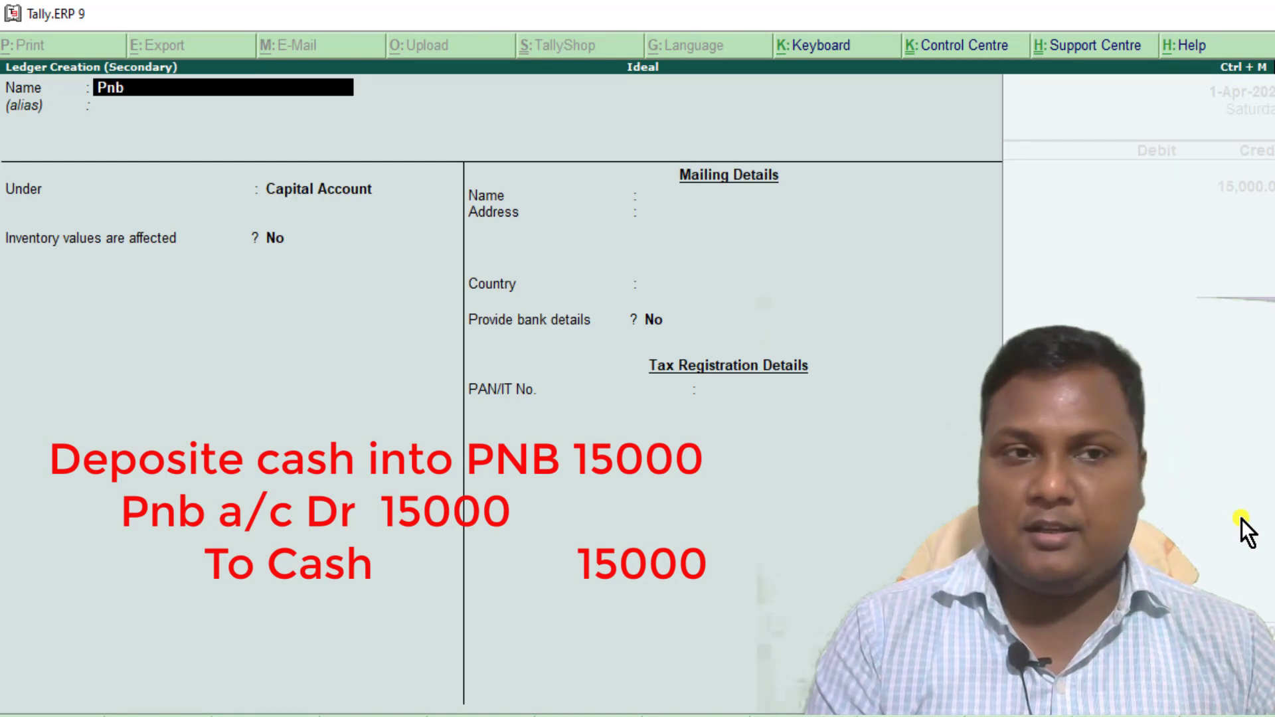
{"action": "type", "text": " a/c"}
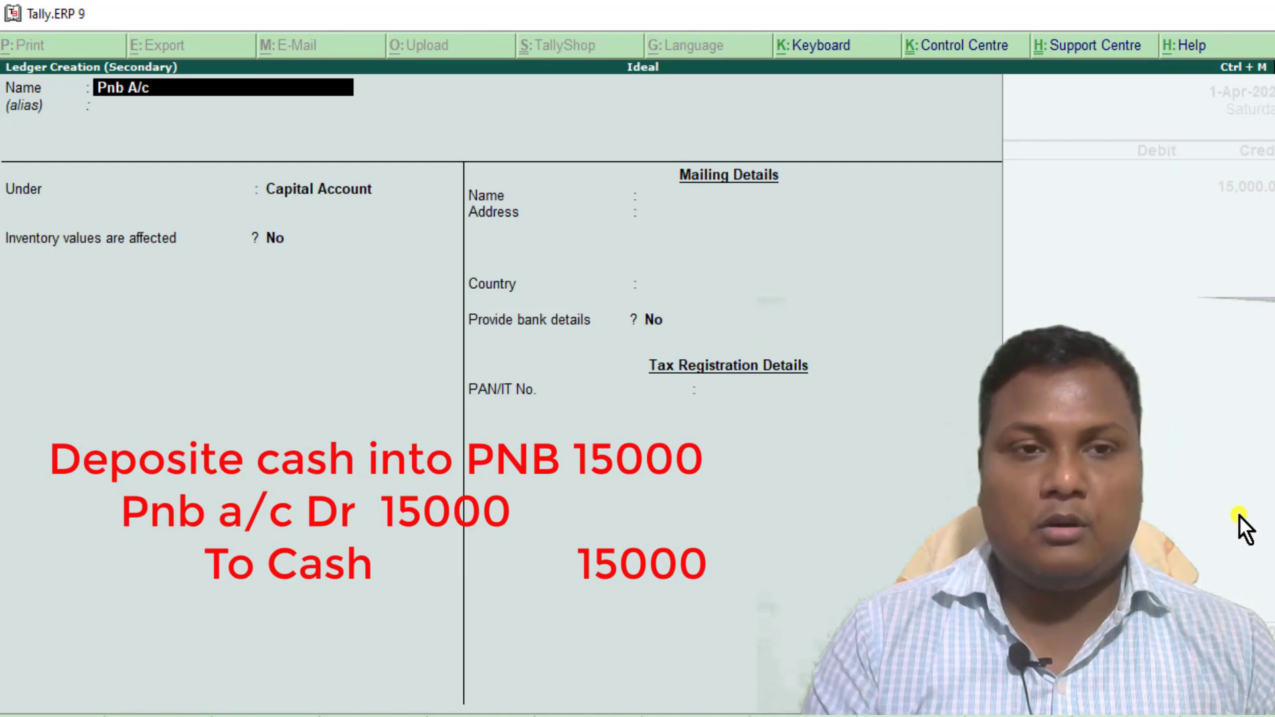
{"action": "key", "text": "Return"}
{"action": "type", "text": "B"}
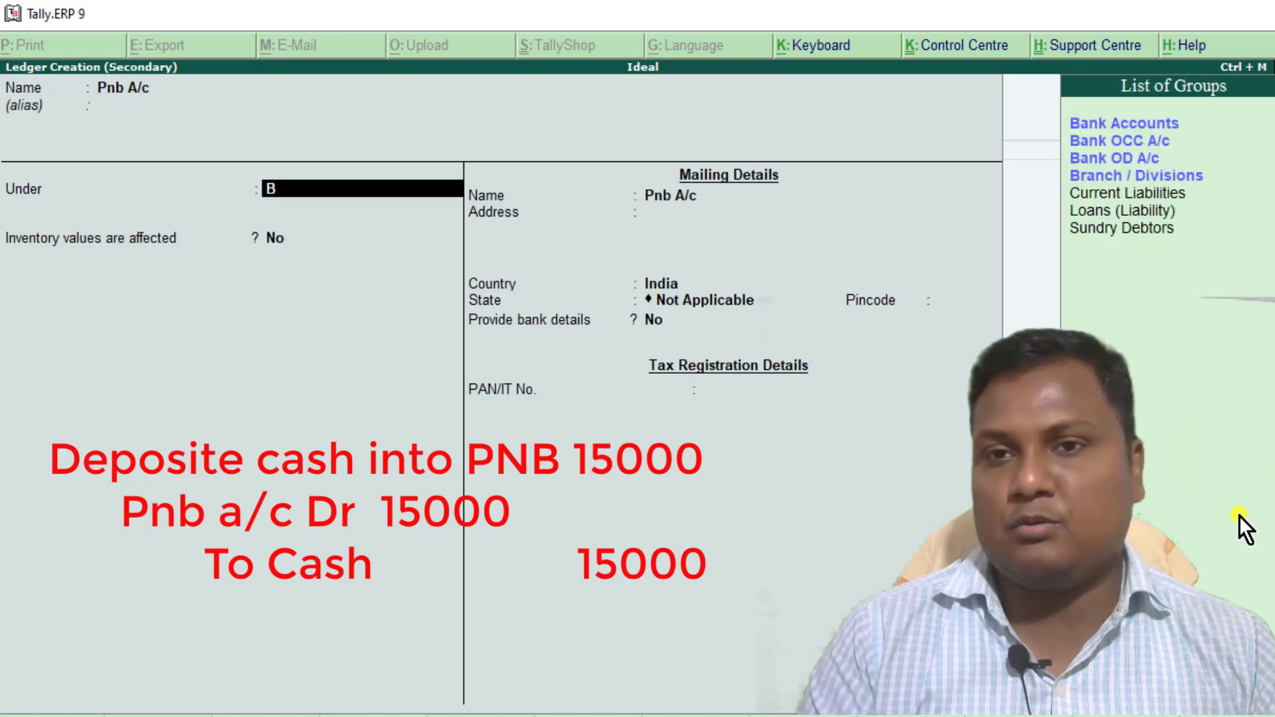
{"action": "key", "text": "Down"}
{"action": "key", "text": "Up"}
{"action": "key", "text": "Return"}
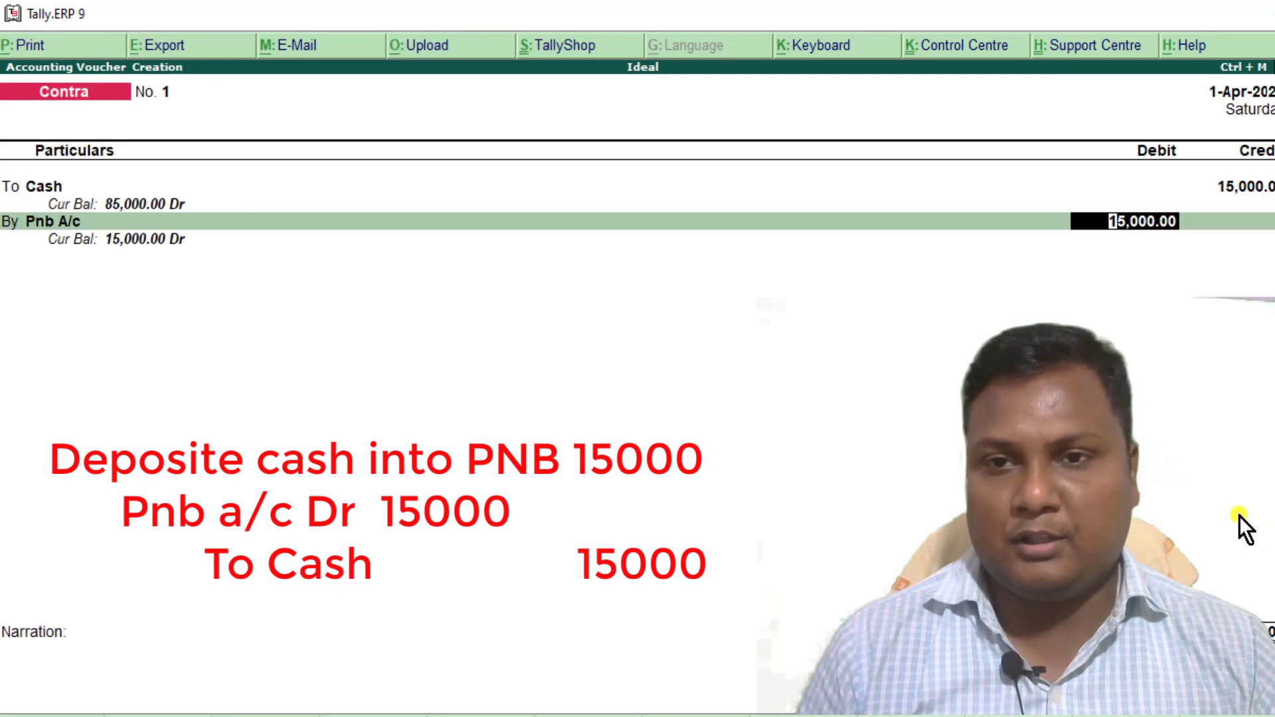
- Debit Pnb A/c with 15,000, leaving the cash denominations and narration blank, and save the contra voucher
{"action": "key", "text": "Return"}
{"action": "key", "text": "Return"}
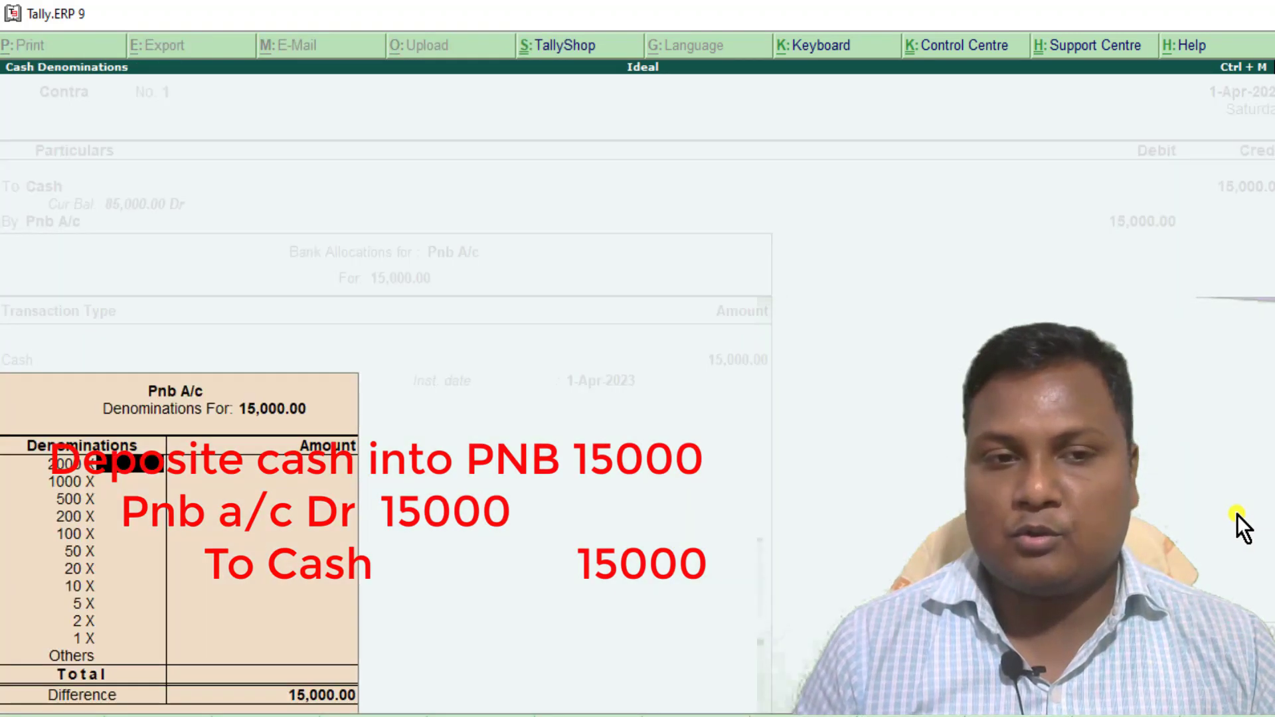
{"action": "key", "text": "Return"}
{"action": "key", "text": "Return"}
{"action": "key", "text": "Return"}
{"action": "key", "text": "Return"}
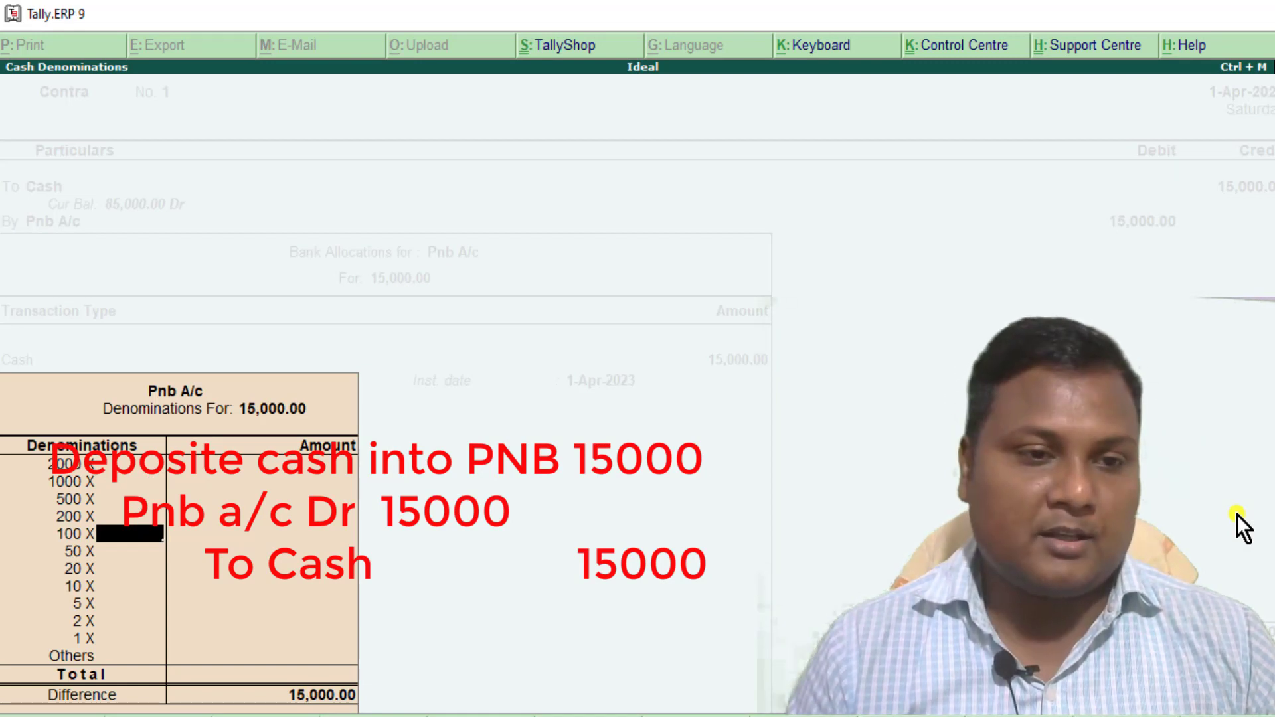
{"action": "key", "text": "Return"}
{"action": "key", "text": "Return"}
{"action": "key", "text": "Return"}
{"action": "key", "text": "Return"}
{"action": "key", "text": "Return"}
{"action": "key", "text": "Return"}
{"action": "key", "text": "Return"}
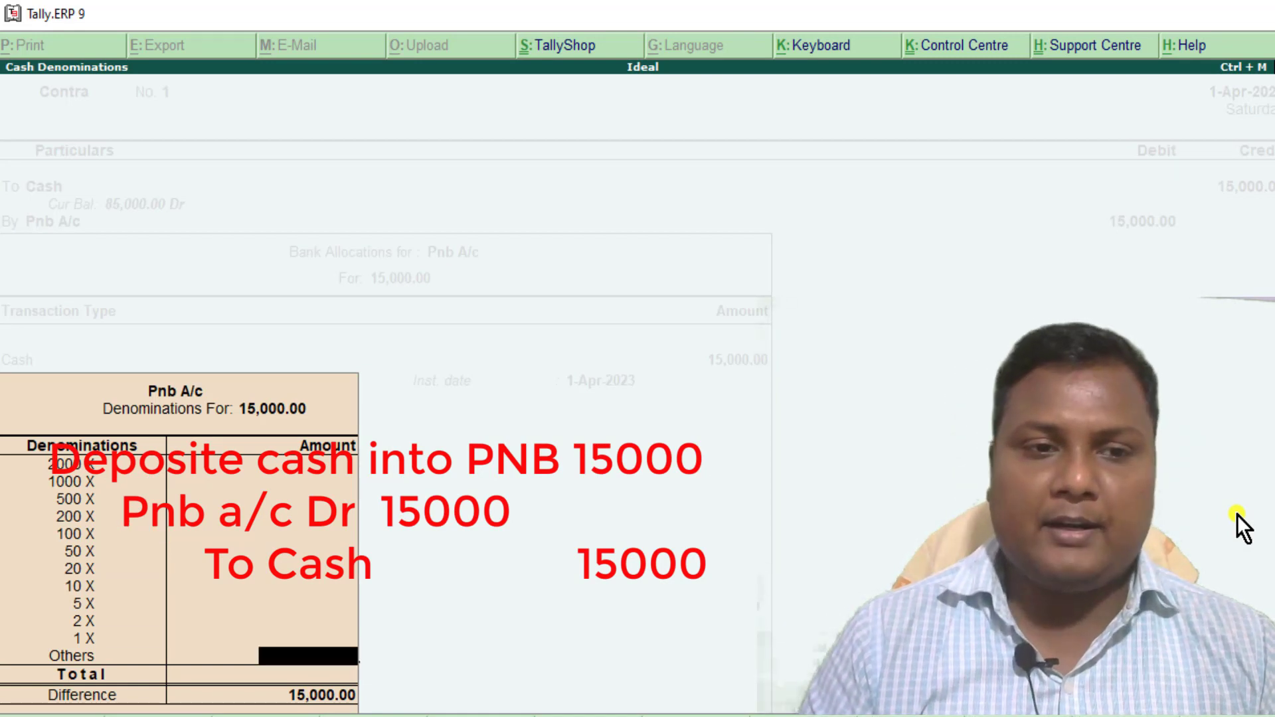
{"action": "key", "text": "Return"}
{"action": "key", "text": "Return"}
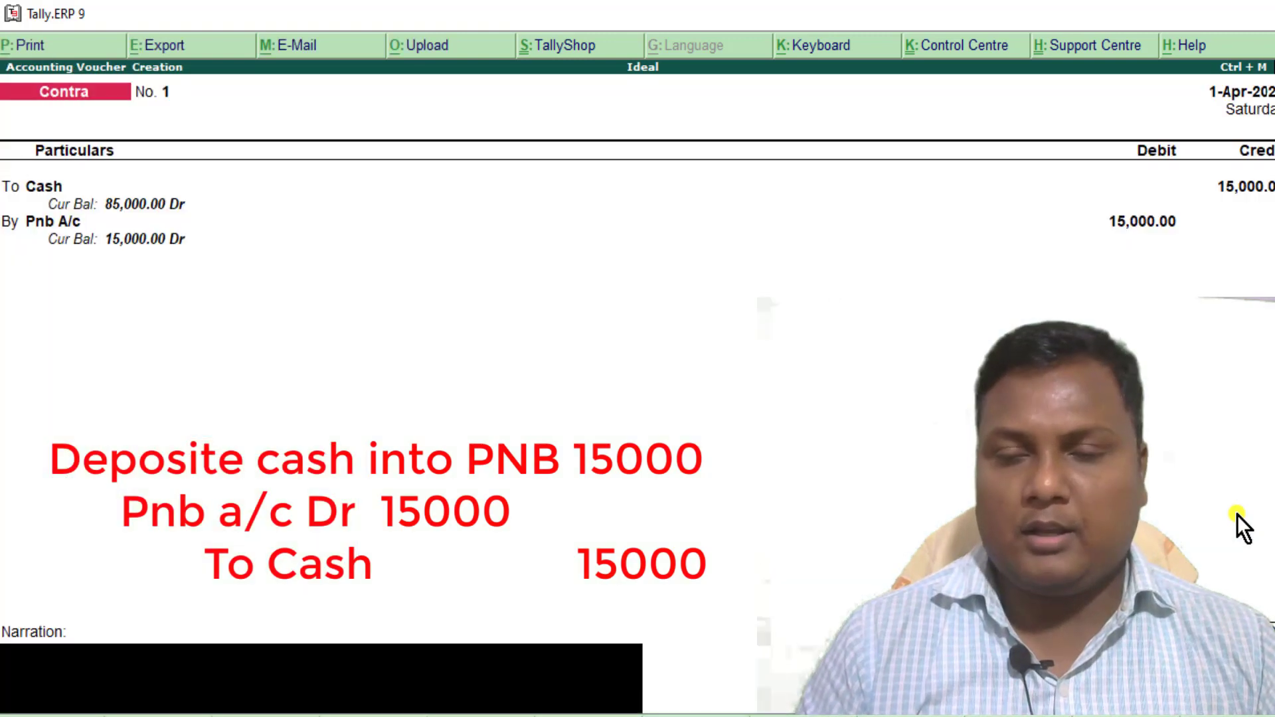
{"action": "key", "text": "Return"}
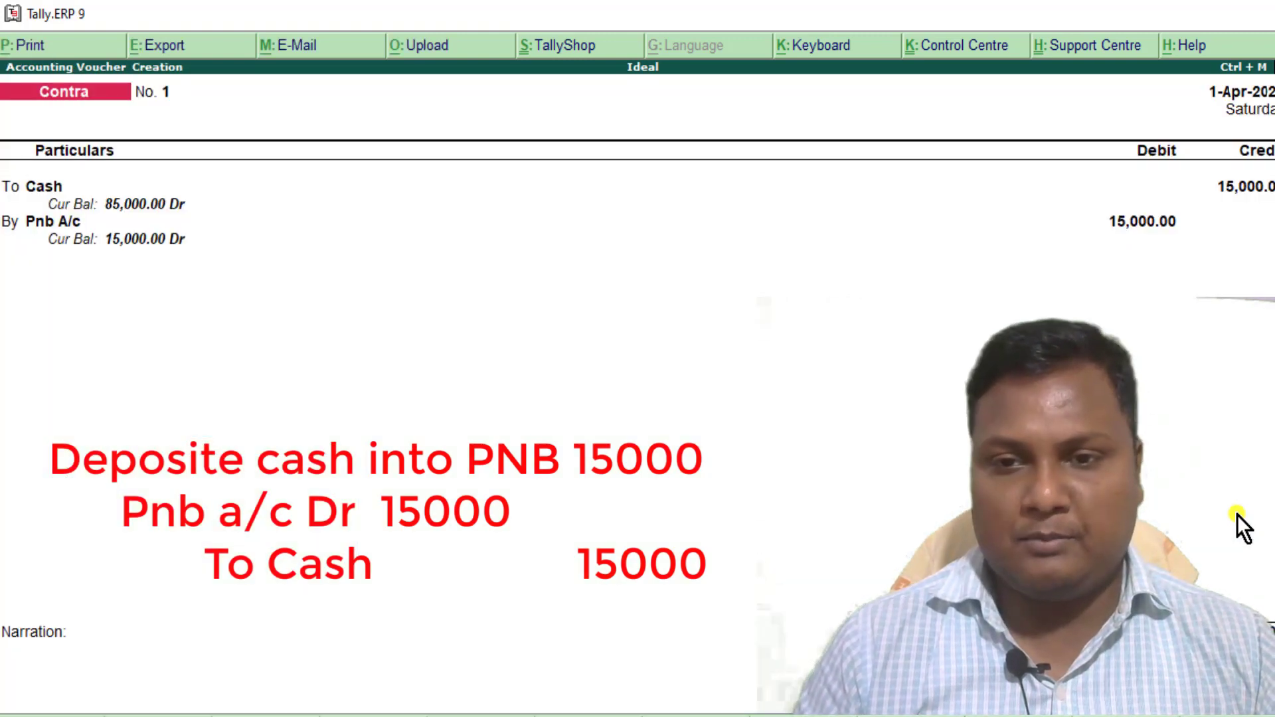
{"action": "key", "text": "Return"}
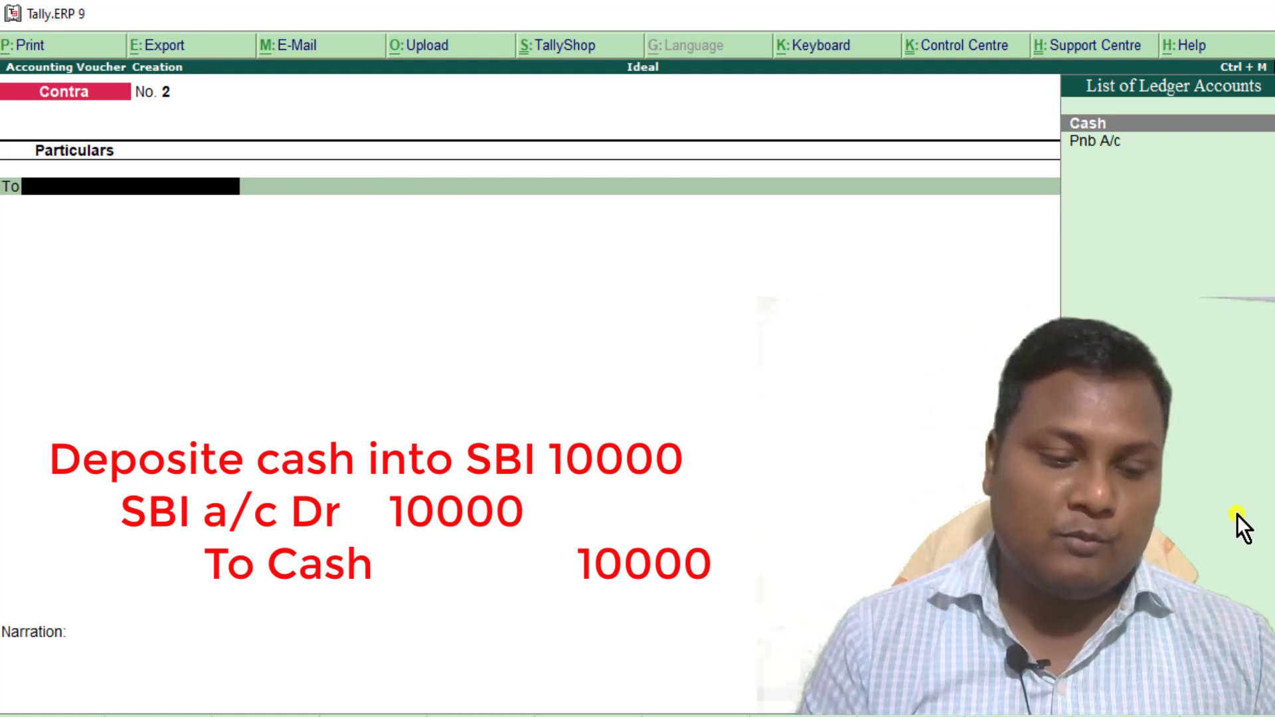
- Credit Cash with 10,000 in the second contra voucher and move on to its debit line
{"action": "type", "text": "C"}
{"action": "key", "text": "Return"}
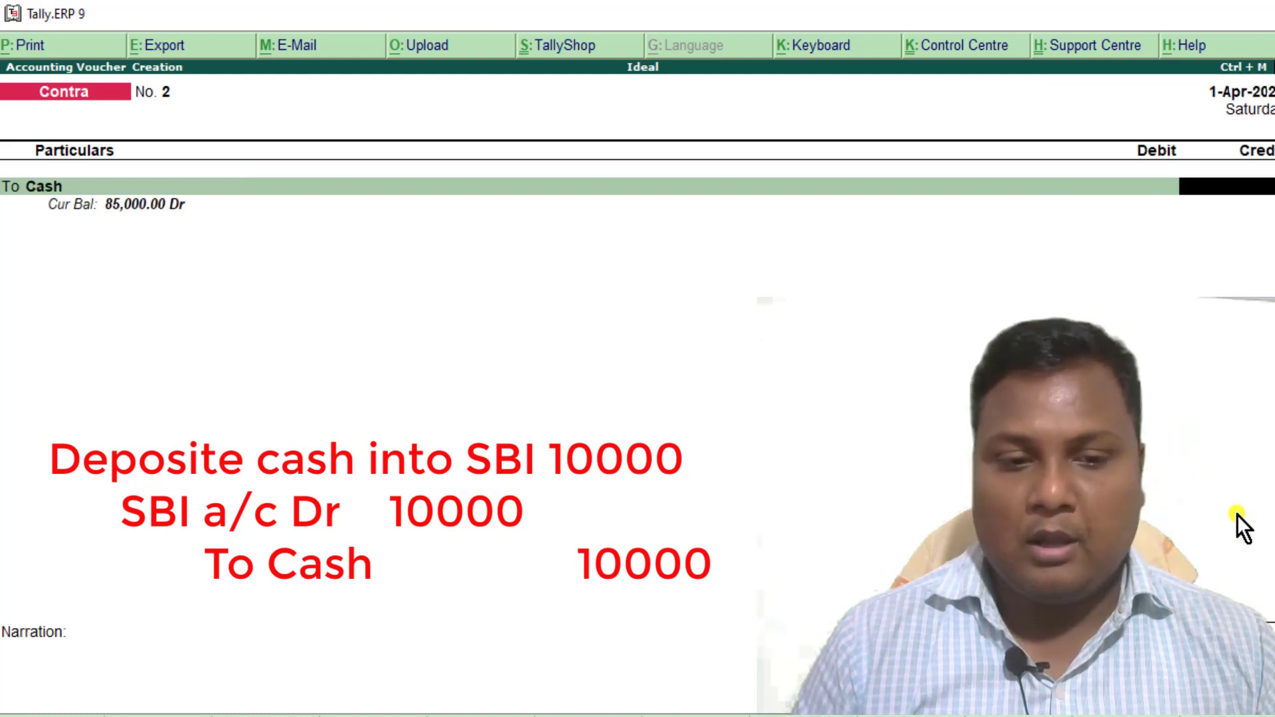
{"action": "type", "text": "10000"}
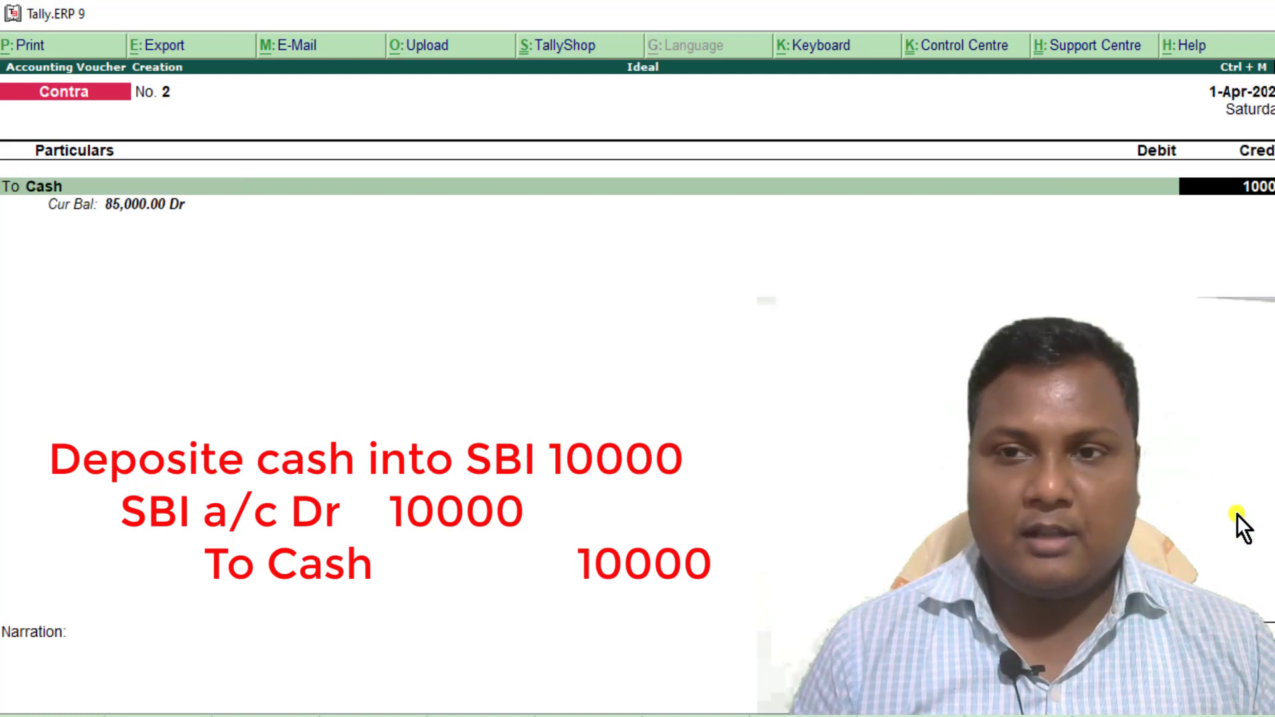
{"action": "key", "text": "Return"}
{"action": "key", "text": "Return"}
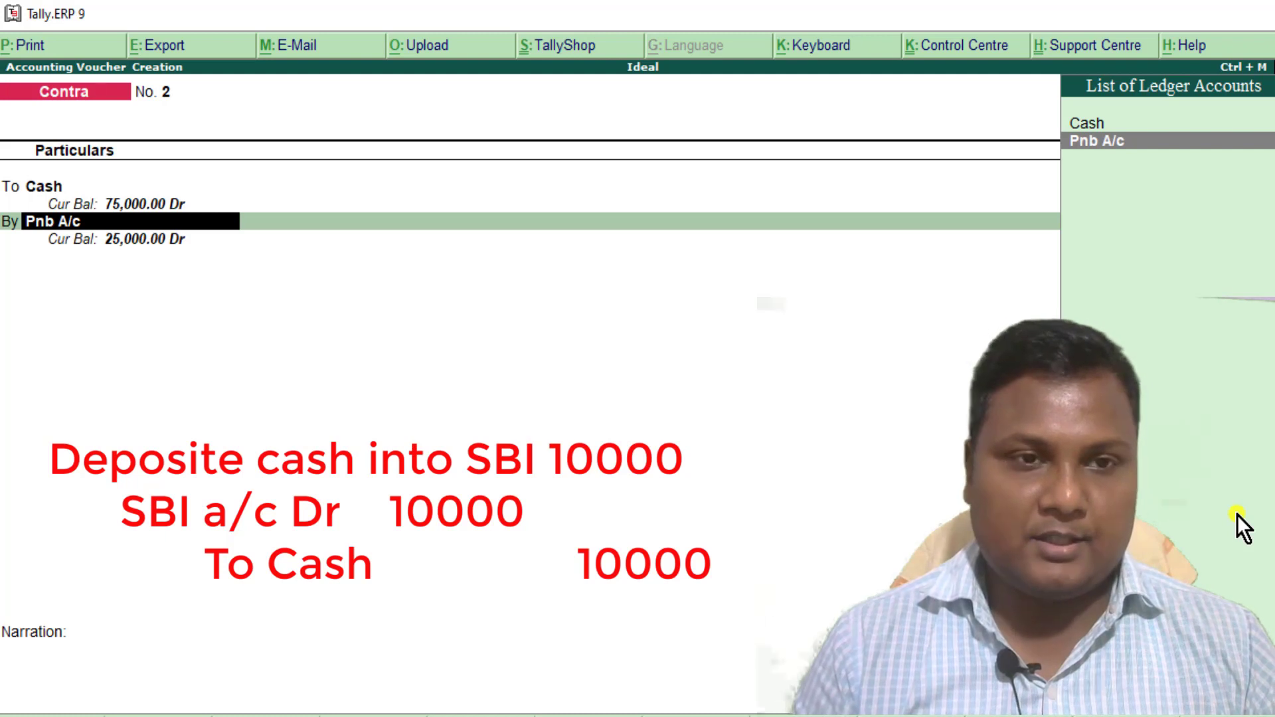
- Create a ledger named SBI A/c under the Bank Accounts group, keeping the default bank details
{"action": "key", "text": "alt+c"}
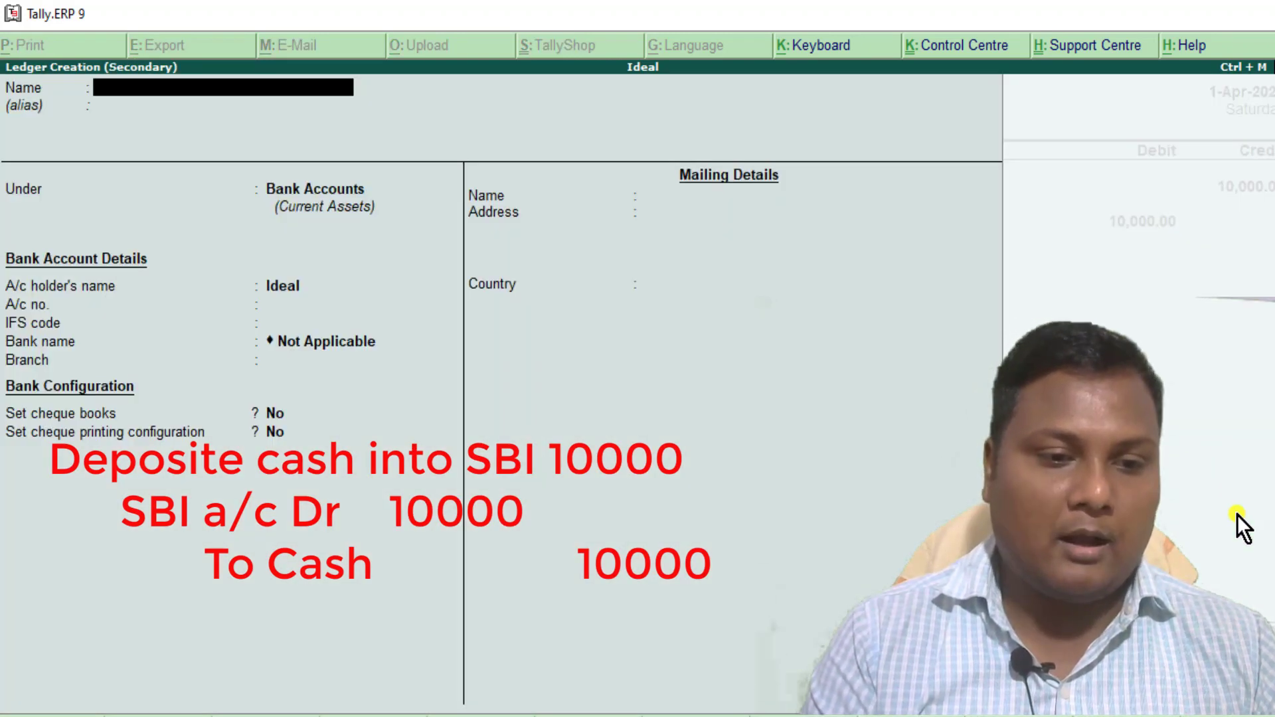
{"action": "type", "text": "SBI"}
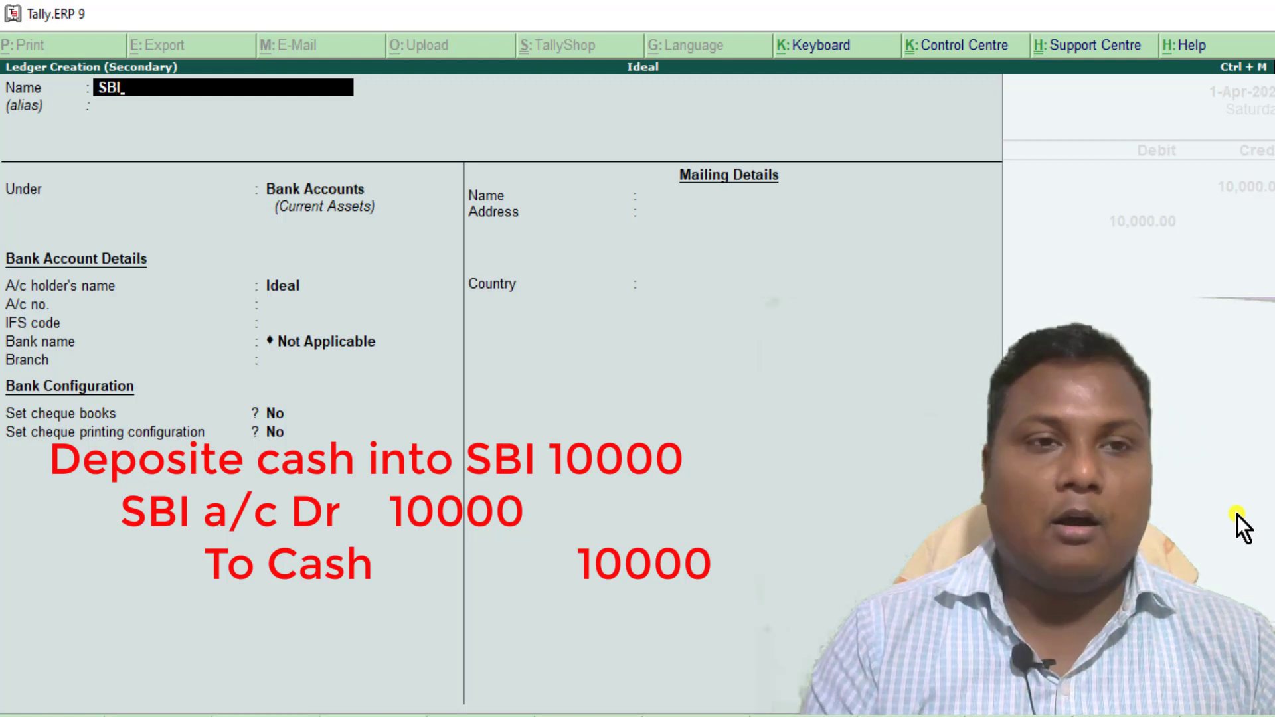
{"action": "type", "text": " A/c"}
{"action": "key", "text": "Return"}
{"action": "key", "text": "Return"}
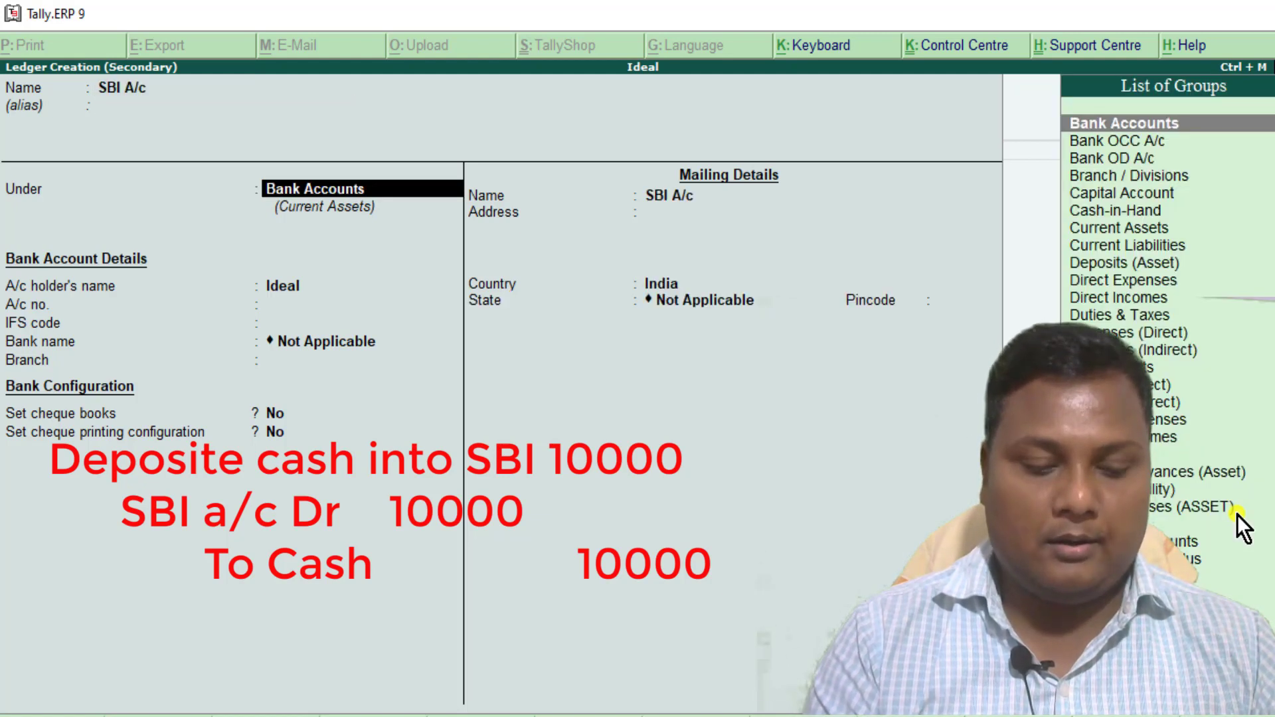
{"action": "key", "text": "Return"}
{"action": "key", "text": "Return"}
{"action": "key", "text": "Return"}
{"action": "key", "text": "Return"}
{"action": "key", "text": "Return"}
{"action": "key", "text": "Return"}
{"action": "key", "text": "Return"}
{"action": "key", "text": "Return"}
{"action": "key", "text": "Return"}
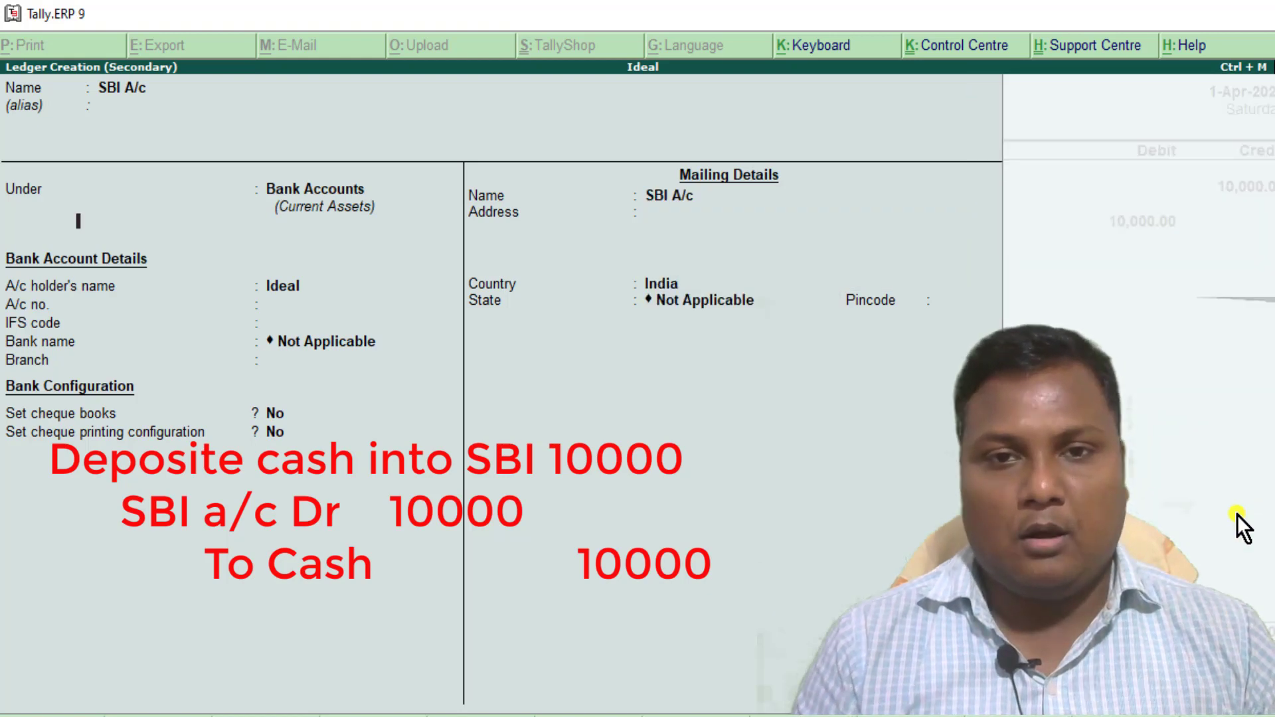
{"action": "key", "text": "ctrl+a"}
- Accept the SBI A/c ledger, debit it with 10,000 without entering denominations or bank instrument details, and save the contra voucher
{"action": "key", "text": "Return"}
{"action": "key", "text": "Return"}
{"action": "key", "text": "Return"}
{"action": "key", "text": "Return"}
{"action": "key", "text": "Return"}
{"action": "key", "text": "Return"}
{"action": "key", "text": "Return"}
{"action": "key", "text": "Return"}
{"action": "key", "text": "Return"}
{"action": "key", "text": "Return"}
{"action": "key", "text": "Return"}
{"action": "key", "text": "Return"}
{"action": "key", "text": "Return"}
{"action": "key", "text": "Return"}
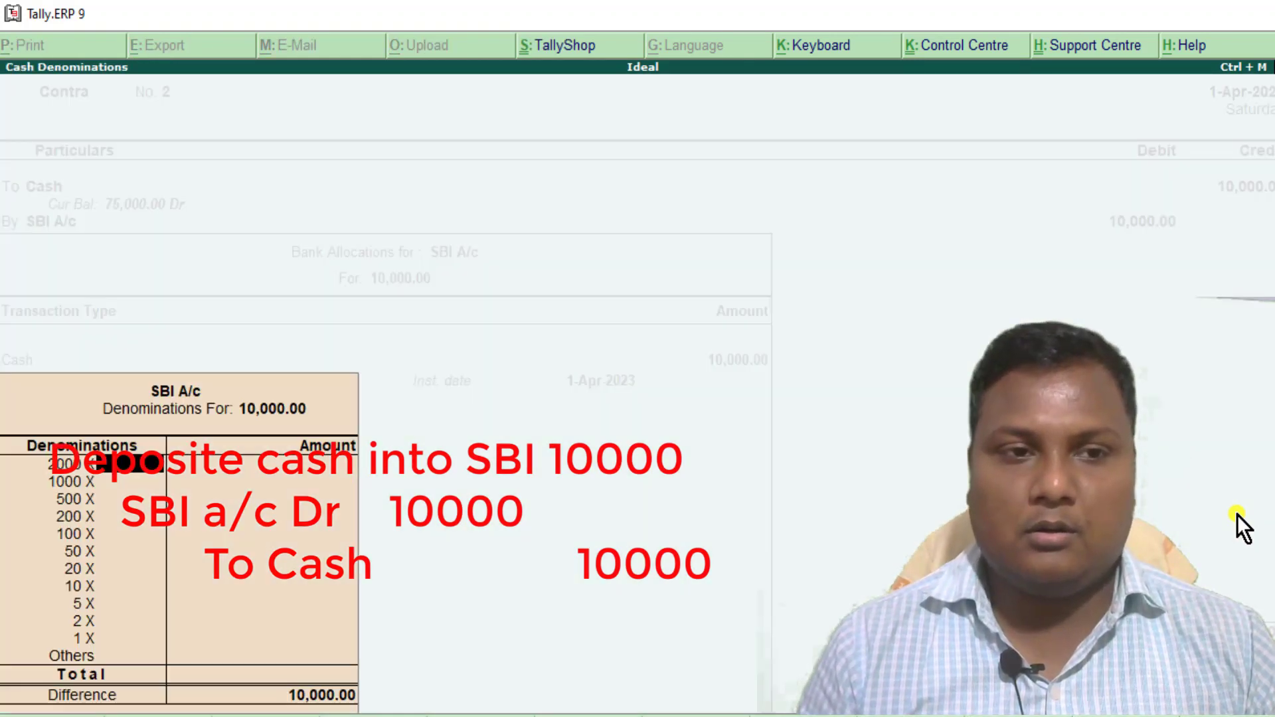
{"action": "key", "text": "Return"}
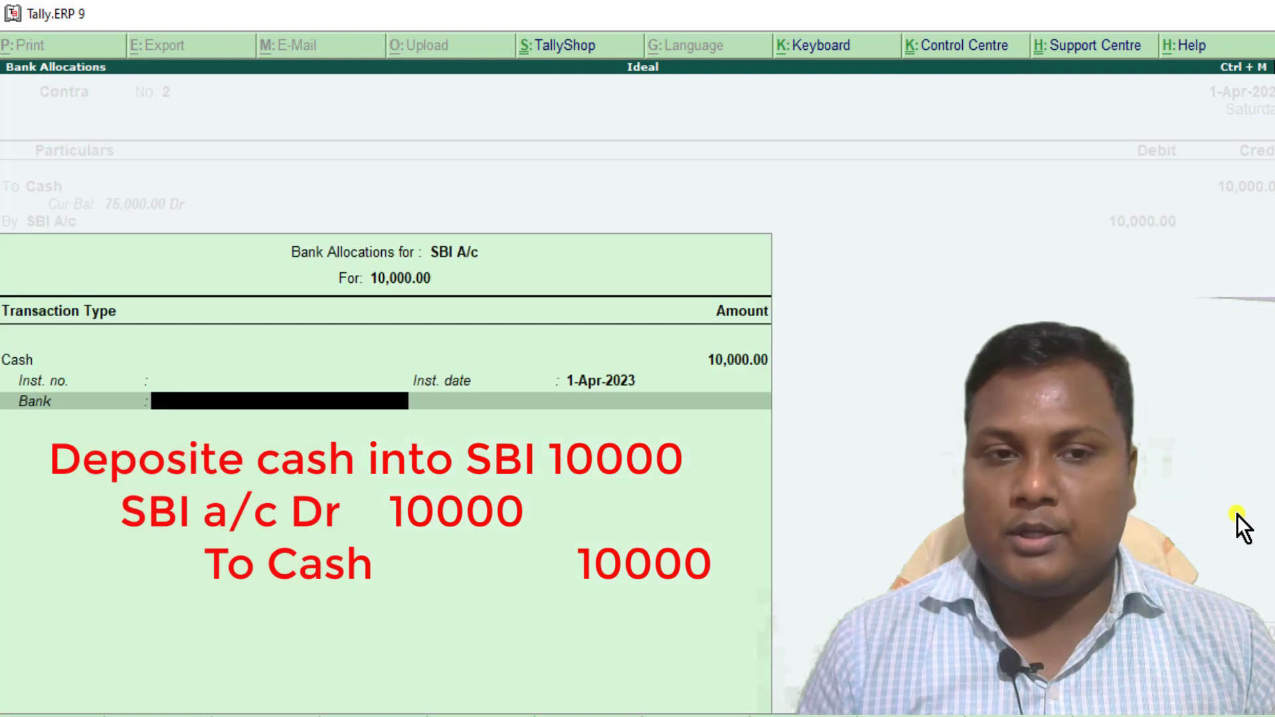
{"action": "key", "text": "Return"}
{"action": "key", "text": "ctrl+a"}
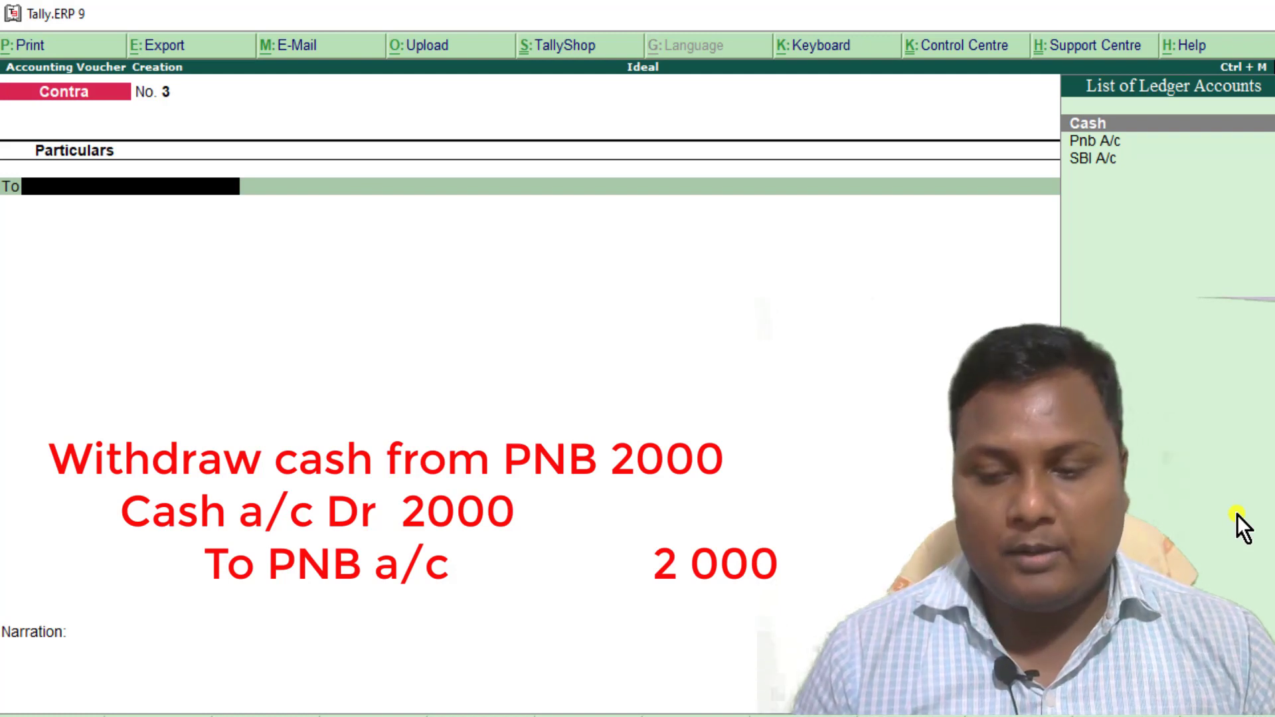
- Record a cash withdrawal contra voucher crediting Pnb A/c and debiting Cash with 2,000, keeping the default cheque allocation, and save it
{"action": "key", "text": "Down"}
{"action": "key", "text": "Return"}
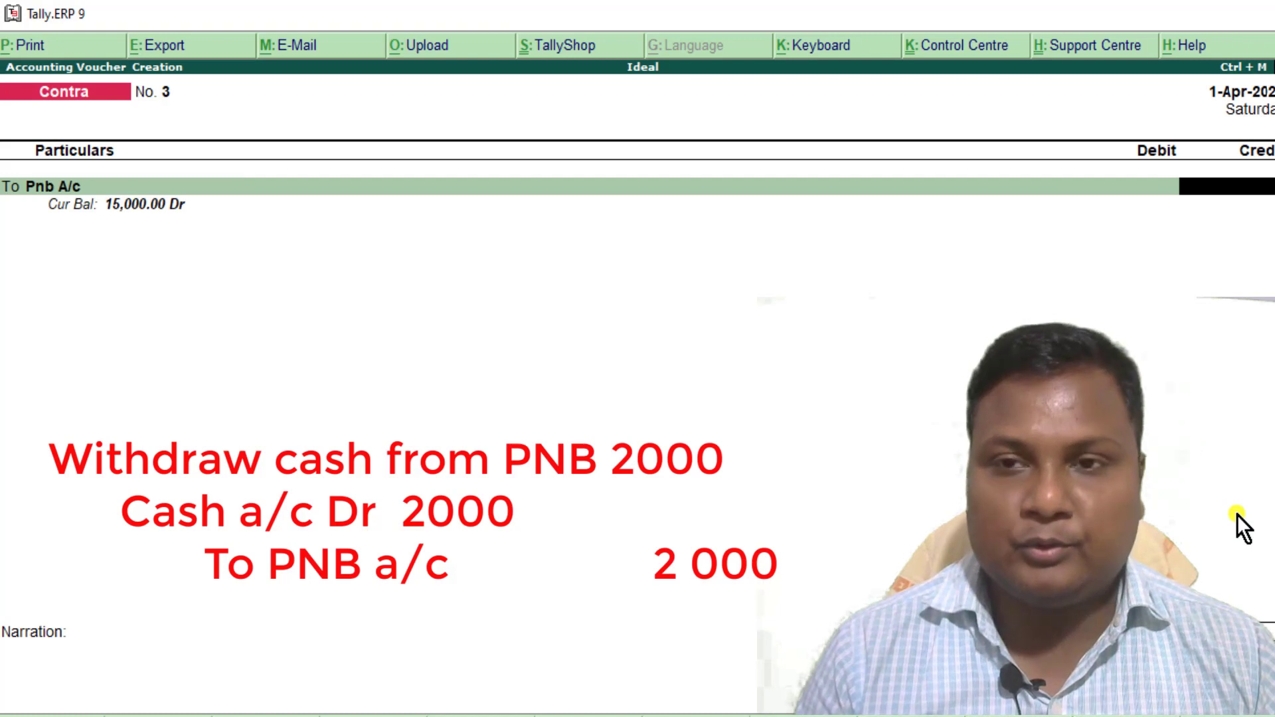
{"action": "type", "text": "2000"}
{"action": "key", "text": "Return"}
{"action": "key", "text": "Return"}
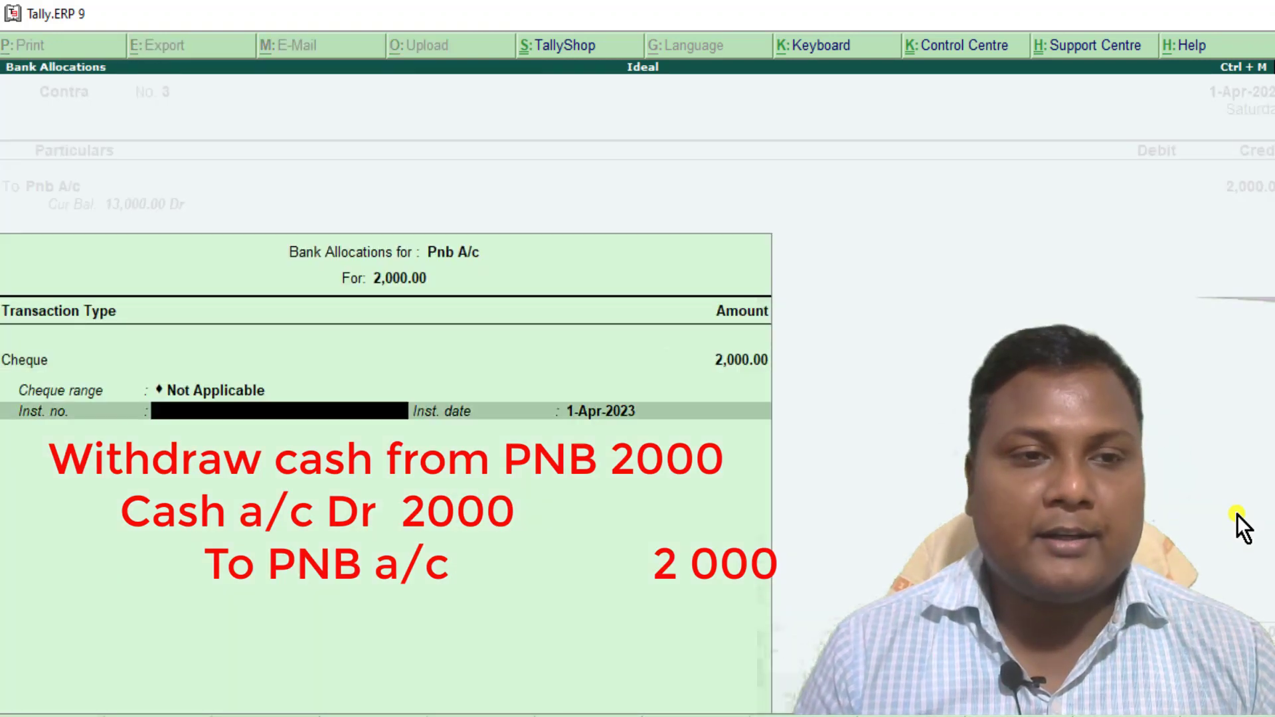
{"action": "key", "text": "Return"}
{"action": "key", "text": "Return"}
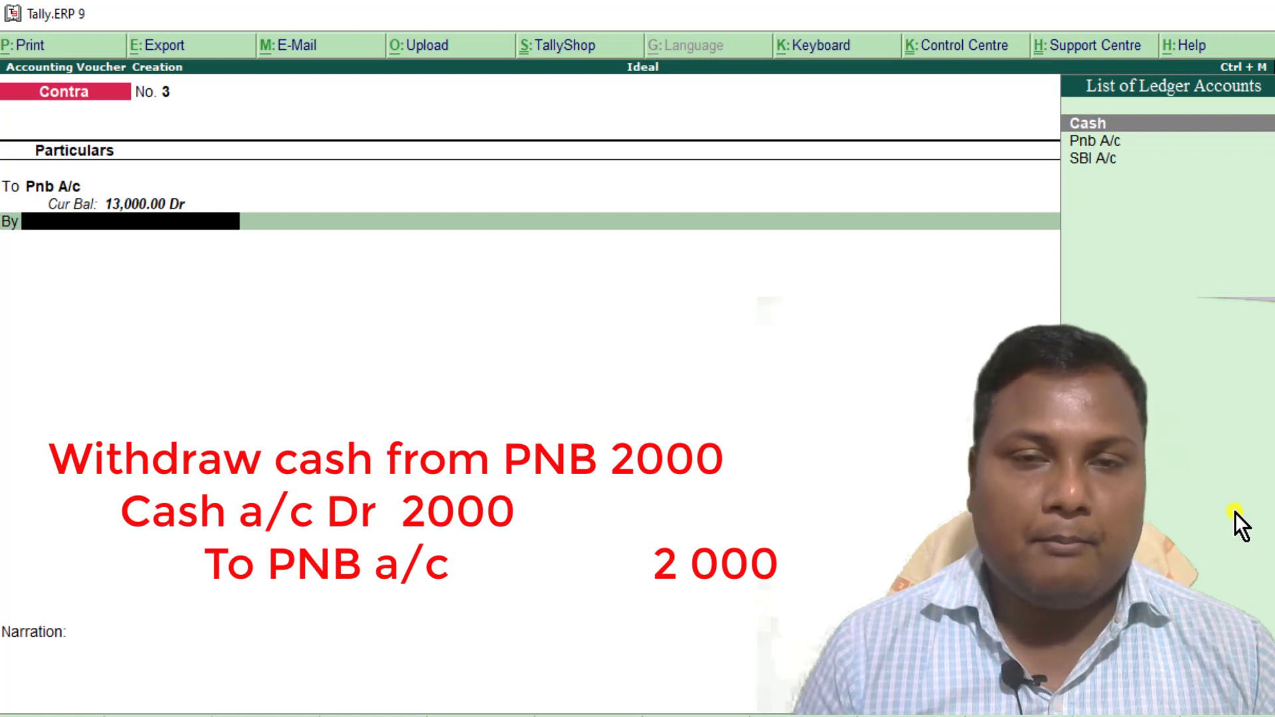
{"action": "key", "text": "Return"}
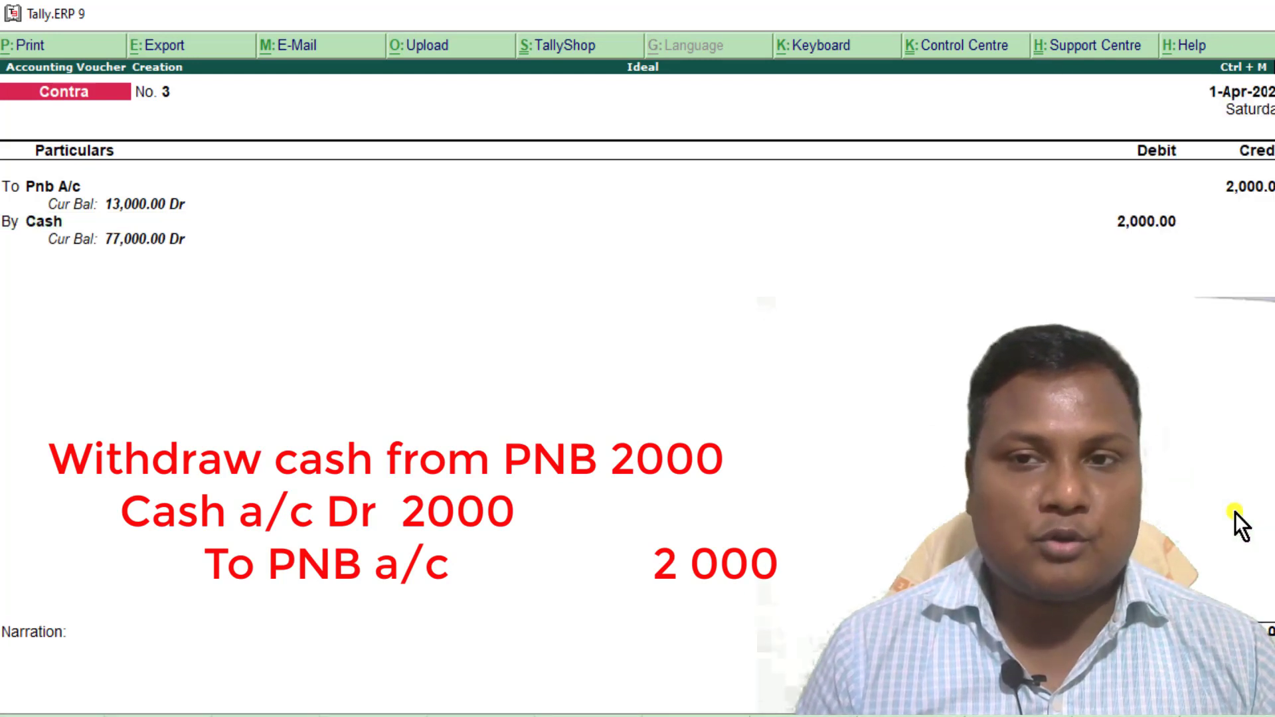
{"action": "key", "text": "ctrl+a"}
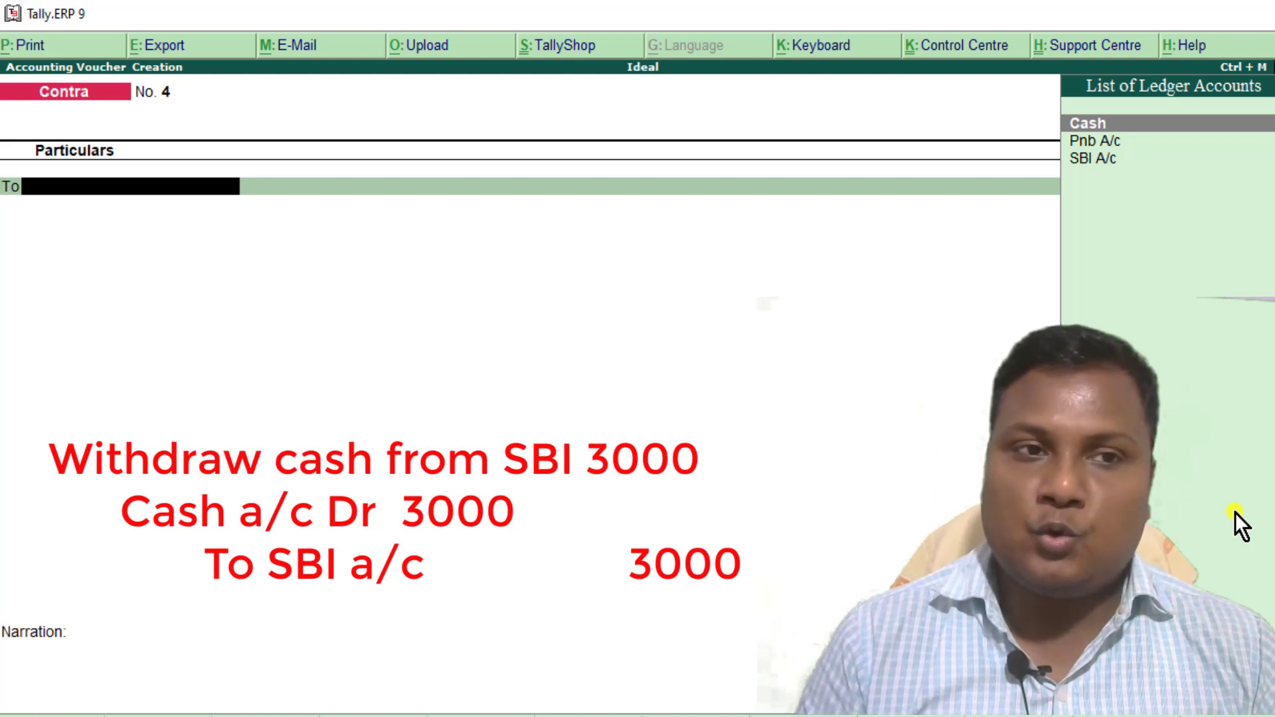
- Credit SBI A/c with 3,000 in contra voucher 4, keeping the default cheque allocation with a blank instrument number
{"action": "key", "text": "Down"}
{"action": "key", "text": "Down"}
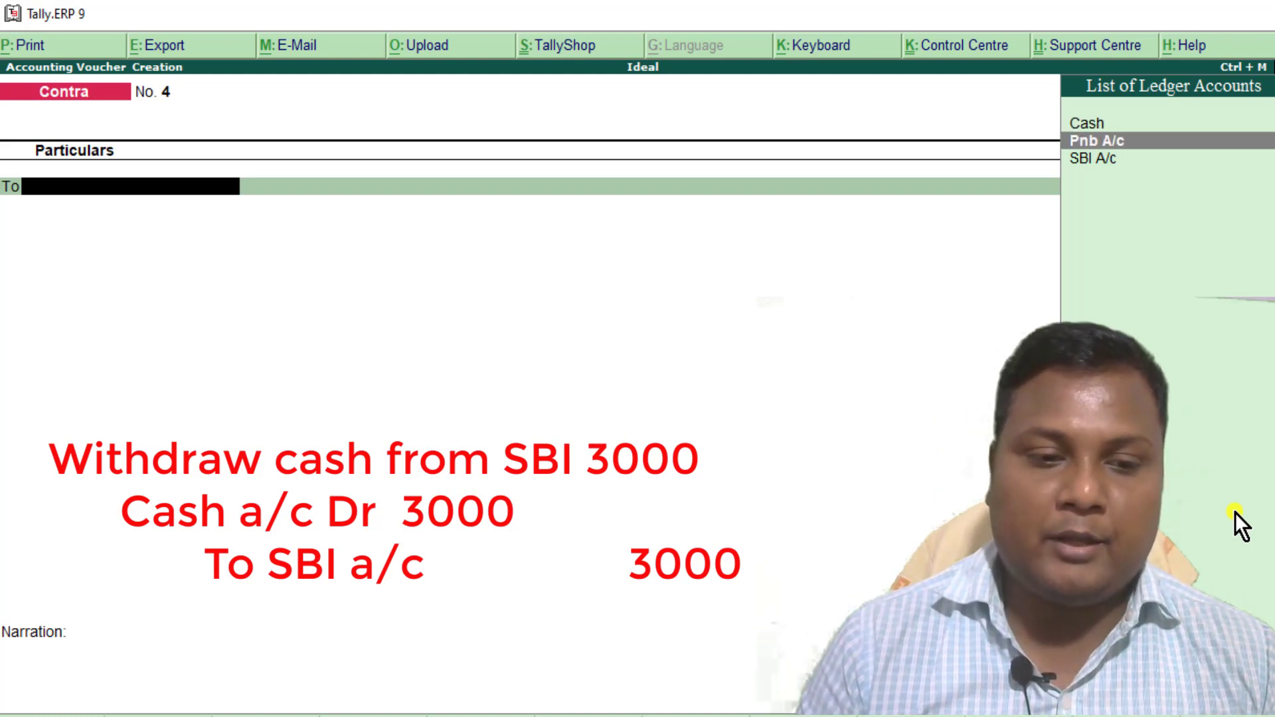
{"action": "key", "text": "Return"}
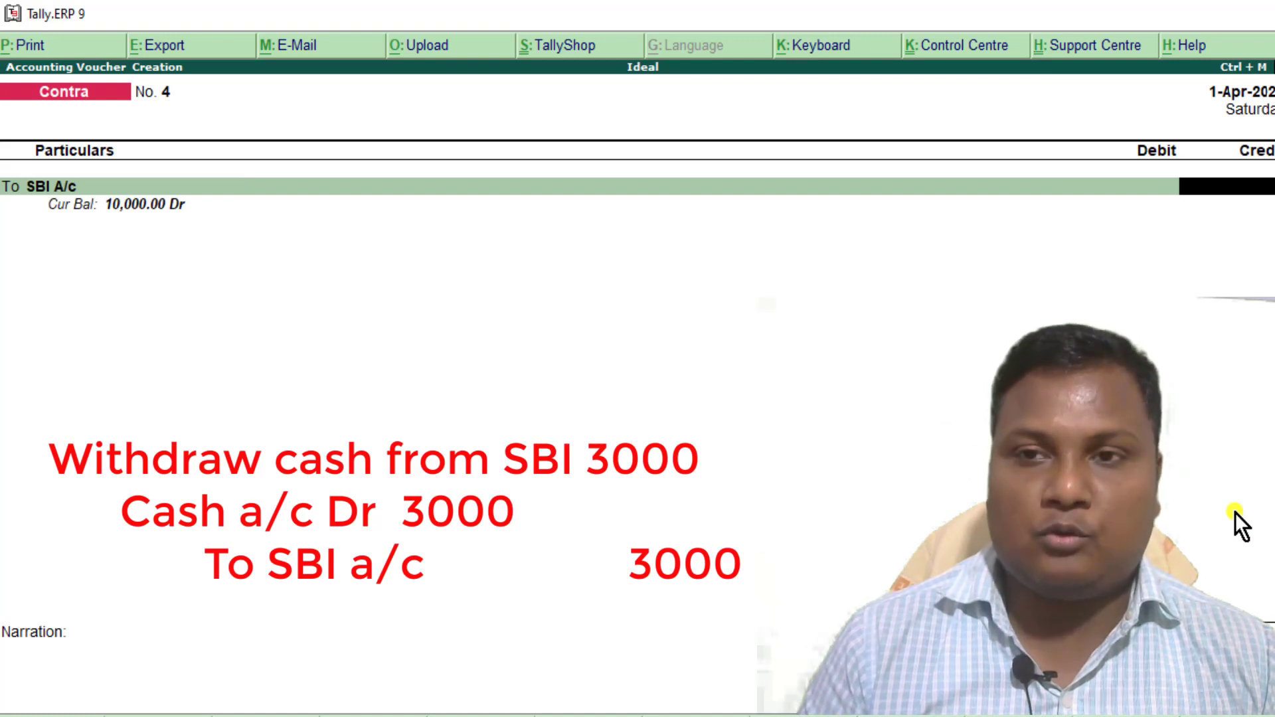
{"action": "type", "text": "3000"}
{"action": "key", "text": "Return"}
{"action": "key", "text": "Return"}
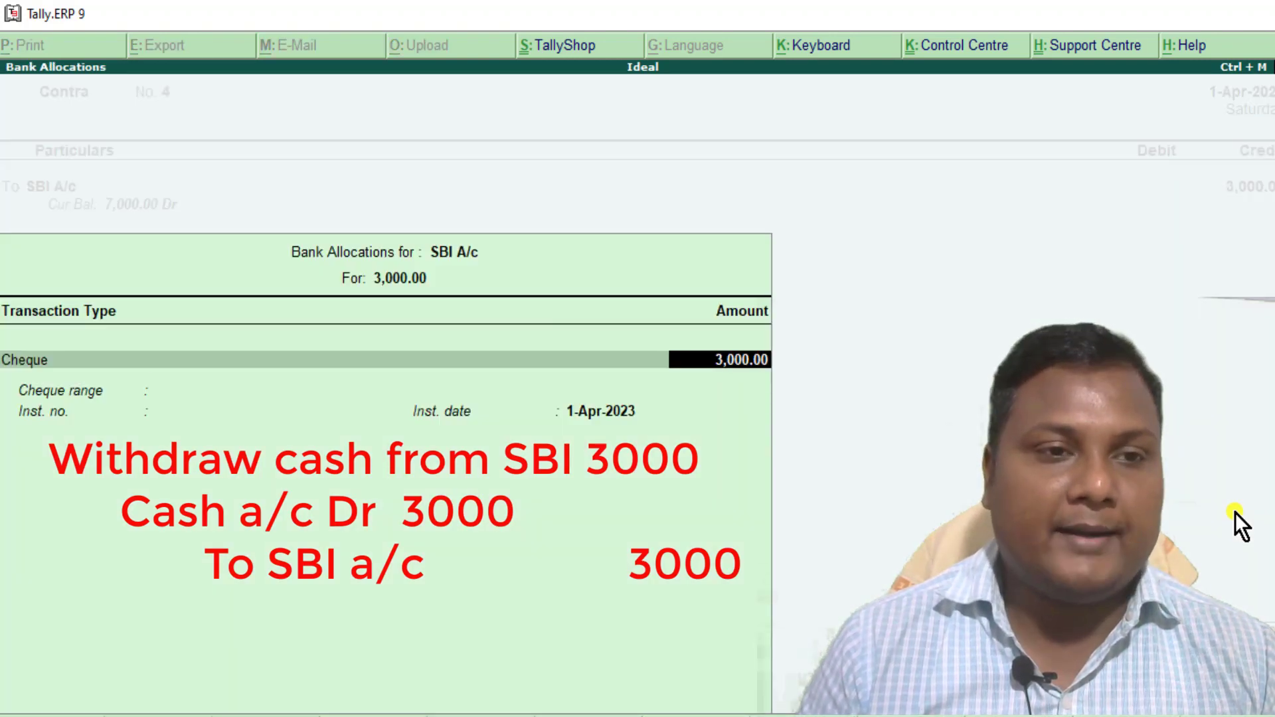
{"action": "key", "text": "Return"}
{"action": "key", "text": "Return"}
{"action": "key", "text": "Return"}
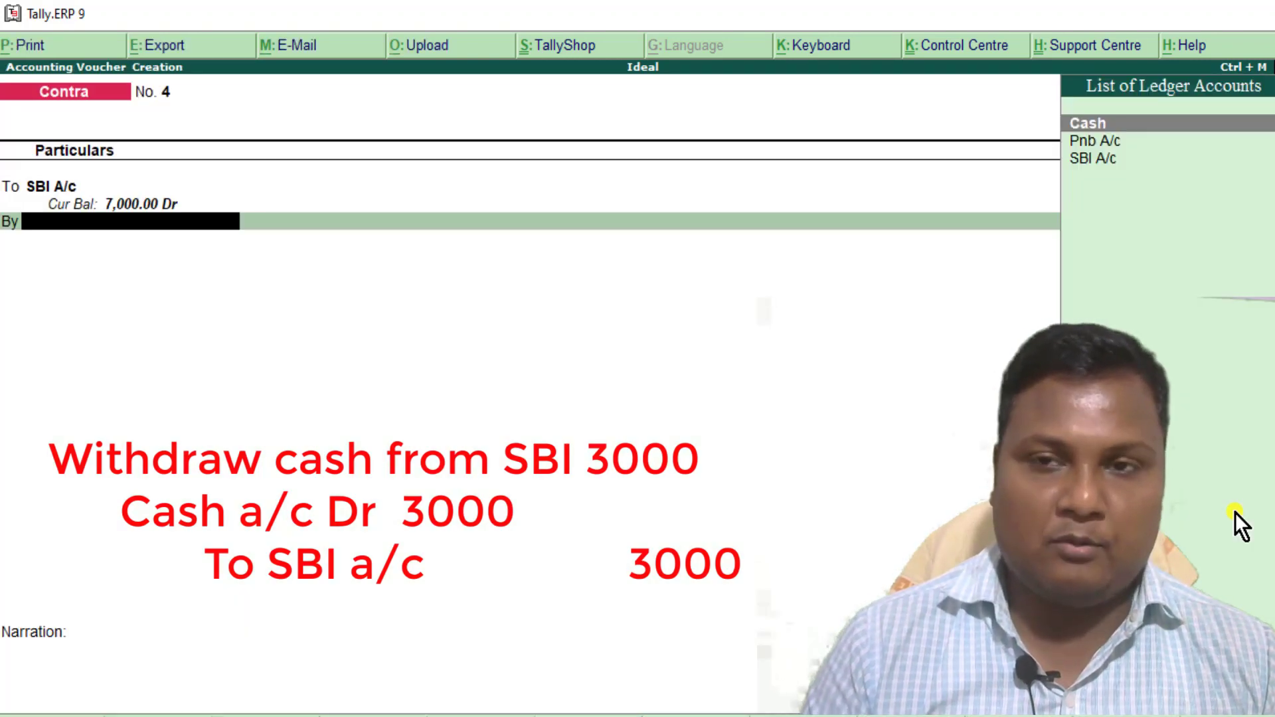
- Debit Cash with 3,000, leave the narration blank, and save the SBI withdrawal voucher
{"action": "type", "text": "c"}
{"action": "key", "text": "Return"}
{"action": "key", "text": "Return"}
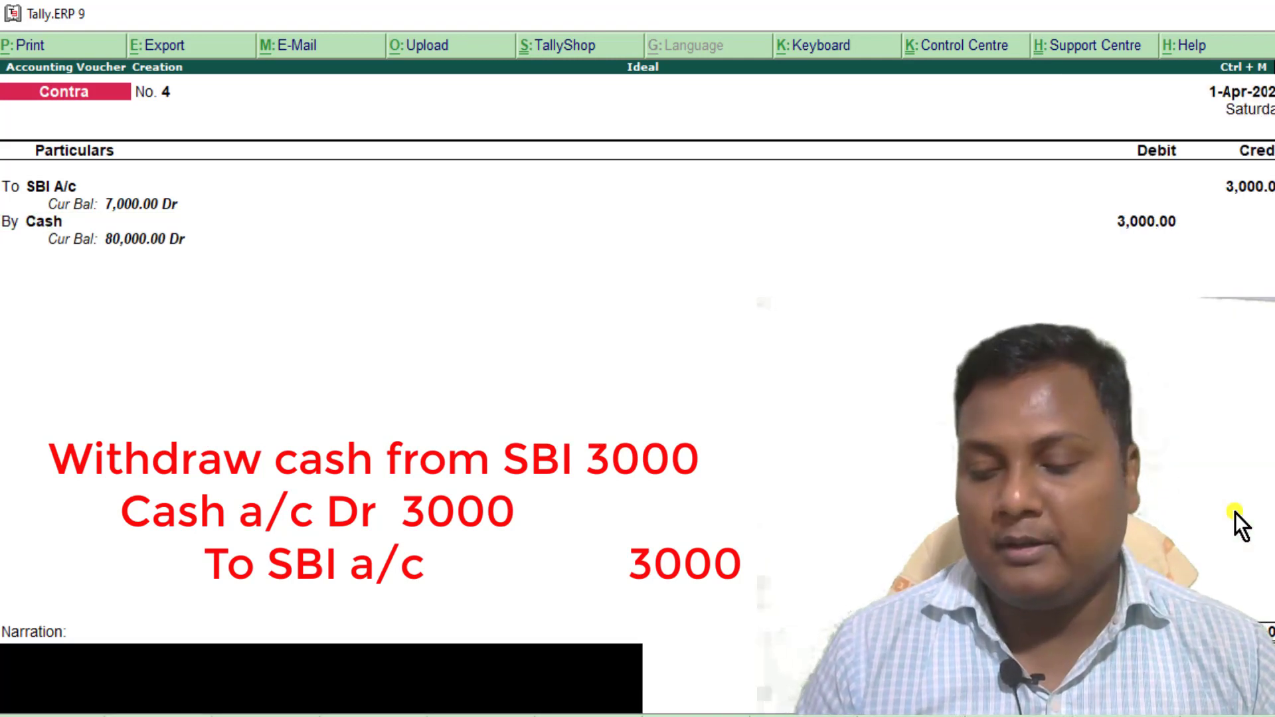
{"action": "key", "text": "Return"}
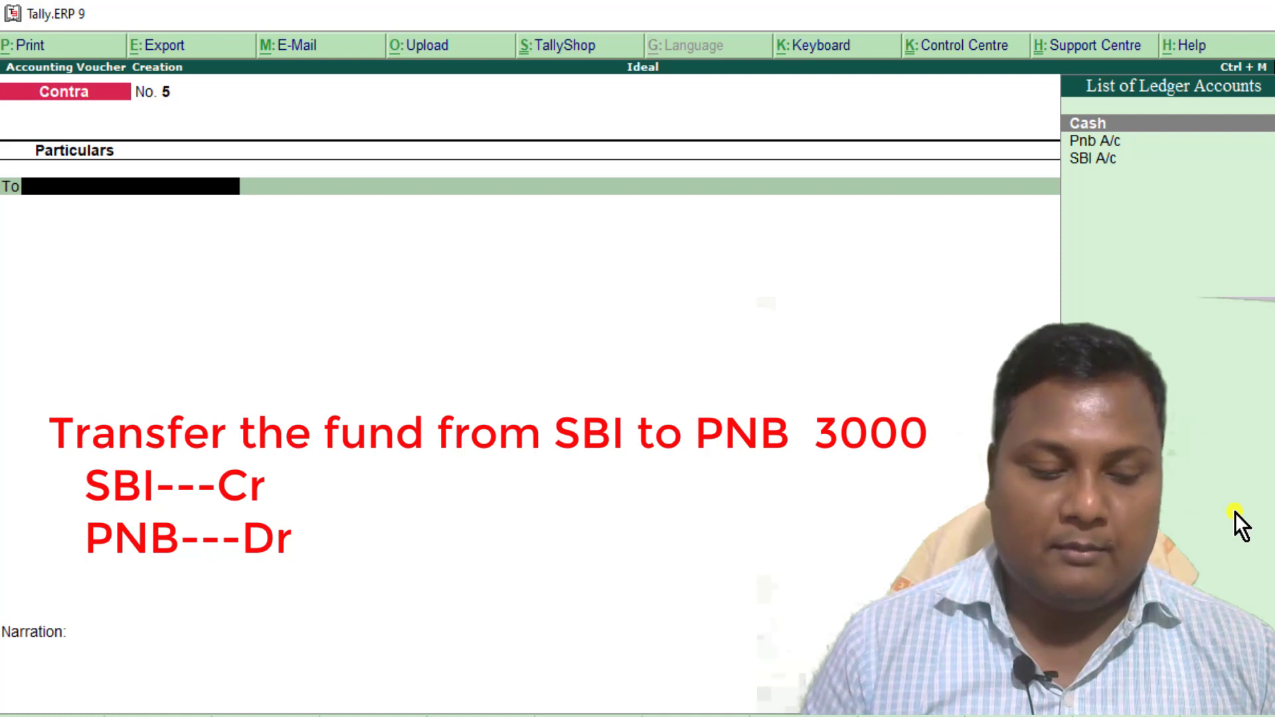
- Credit SBI A/c with 3,000 in contra voucher 5, accept the default bank allocation, and go to its debit line
{"action": "type", "text": "S"}
{"action": "key", "text": "Return"}
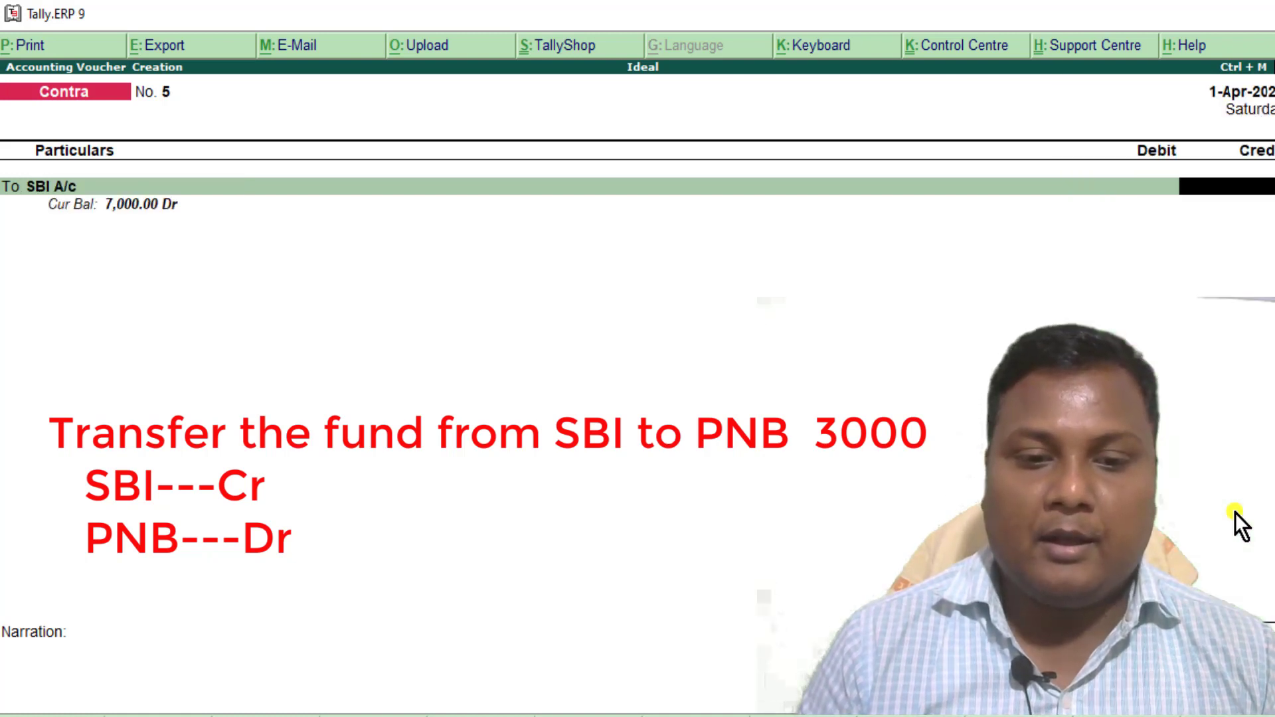
{"action": "type", "text": "3000"}
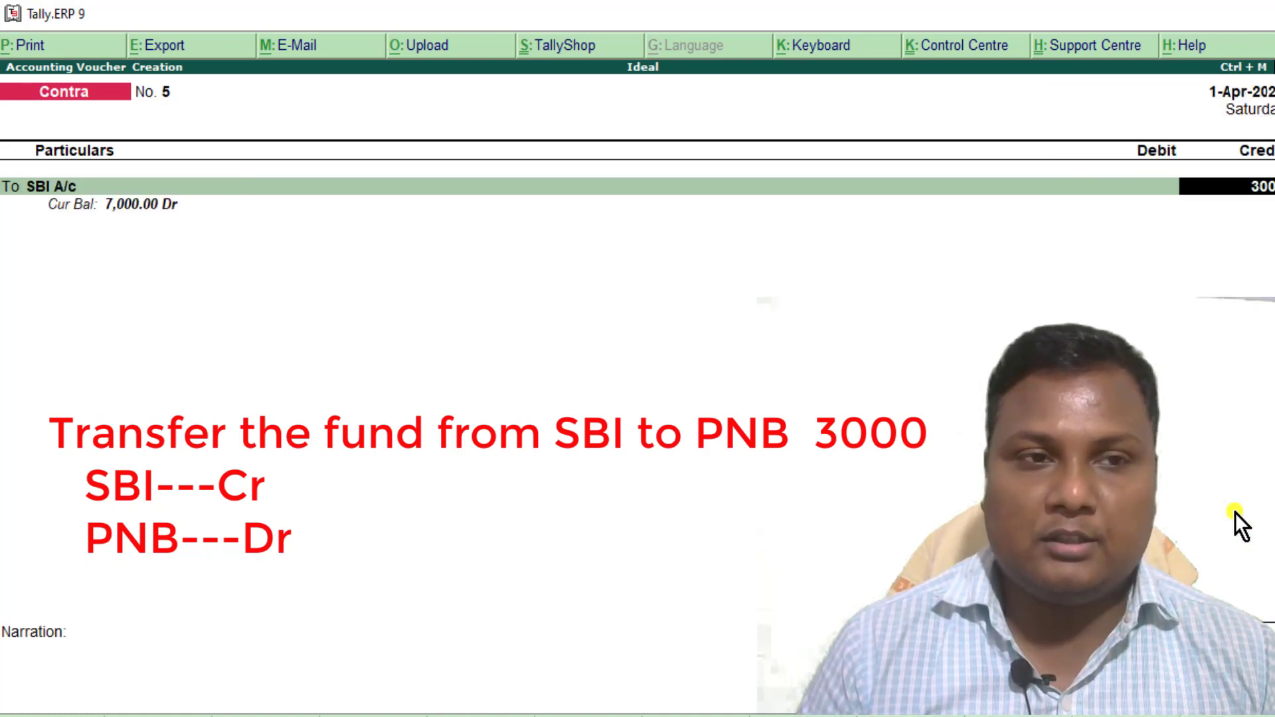
{"action": "key", "text": "Return"}
{"action": "key", "text": "Return"}
{"action": "key", "text": "Return"}
{"action": "key", "text": "Return"}
{"action": "key", "text": "Return"}
{"action": "key", "text": "Return"}
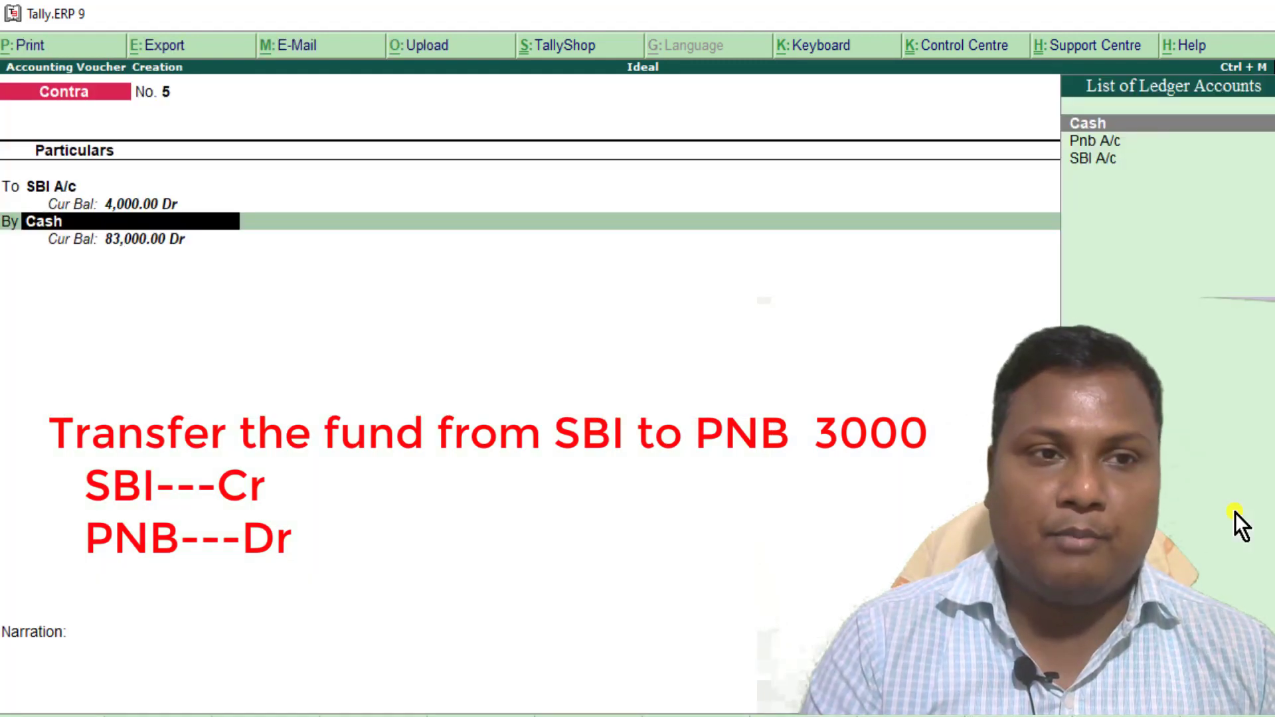
- Set the debit ledger to Pnb A/c for 3,000, save the fund transfer voucher without narration, and leave voucher entry
{"action": "type", "text": "p"}
{"action": "key", "text": "Return"}
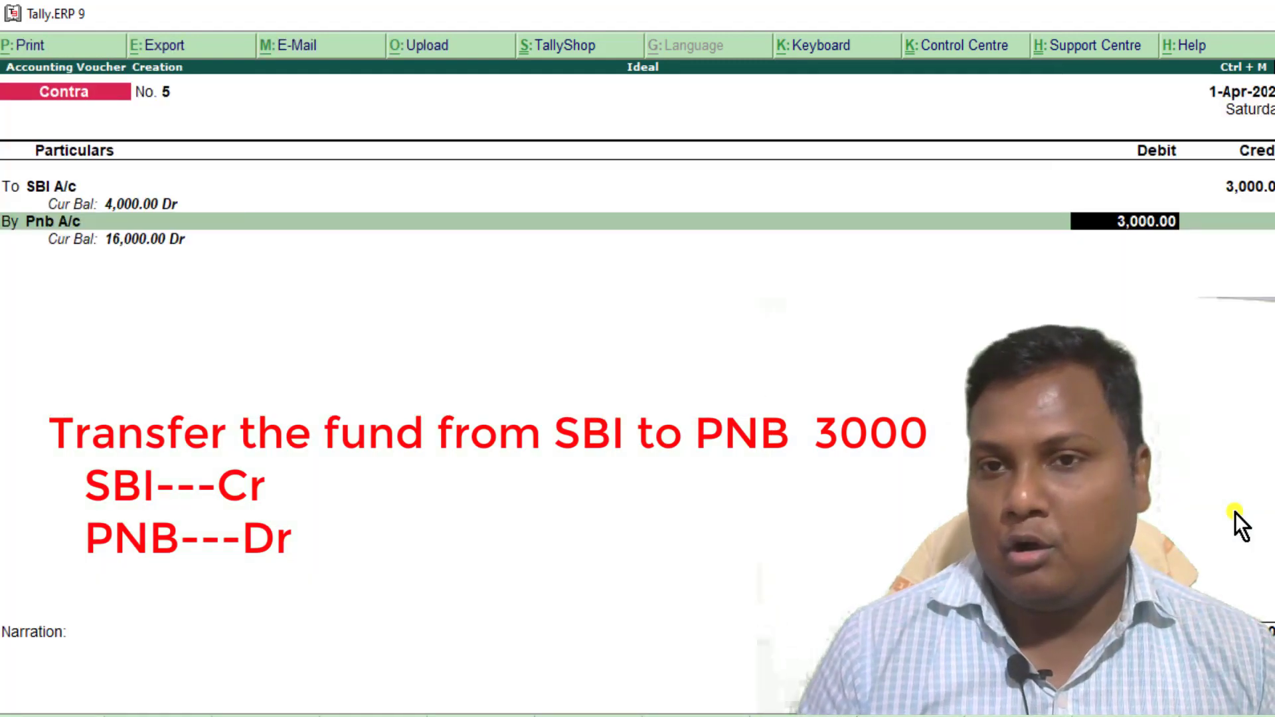
{"action": "key", "text": "Return"}
{"action": "key", "text": "Return"}
{"action": "key", "text": "Return"}
{"action": "key", "text": "Return"}
{"action": "key", "text": "Return"}
{"action": "key", "text": "Return"}
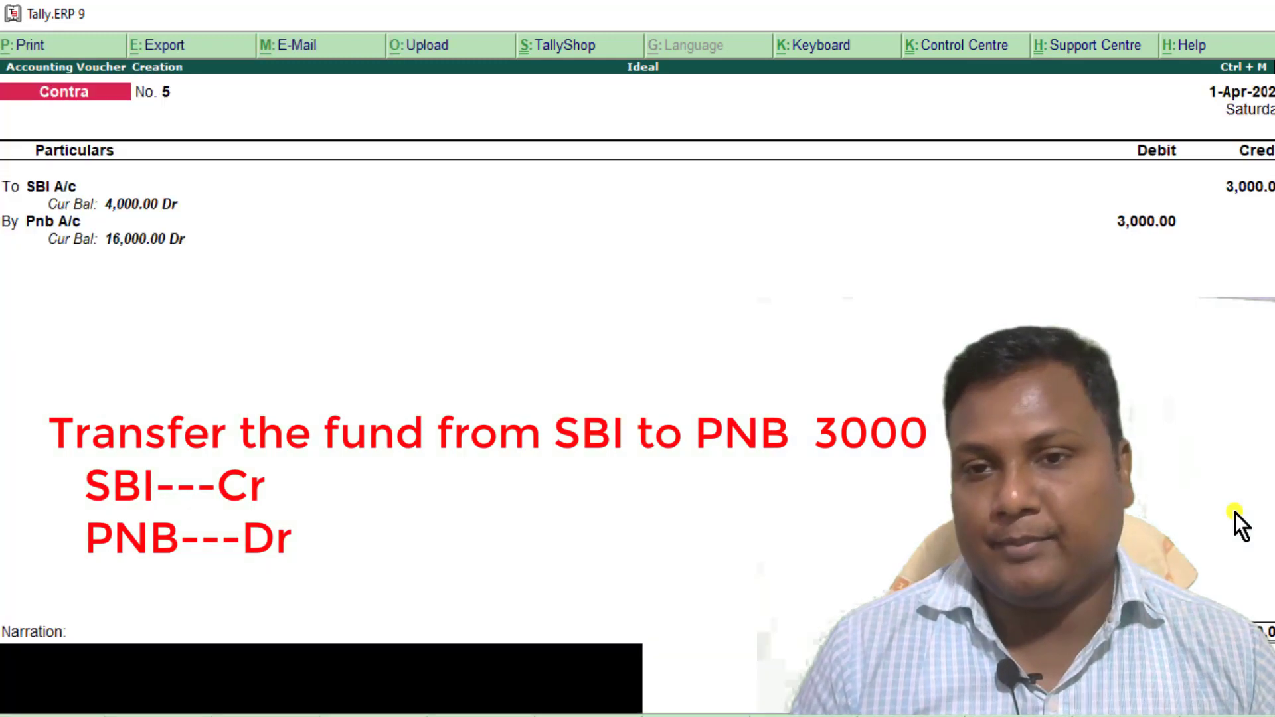
{"action": "key", "text": "Return"}
{"action": "key", "text": "Return"}
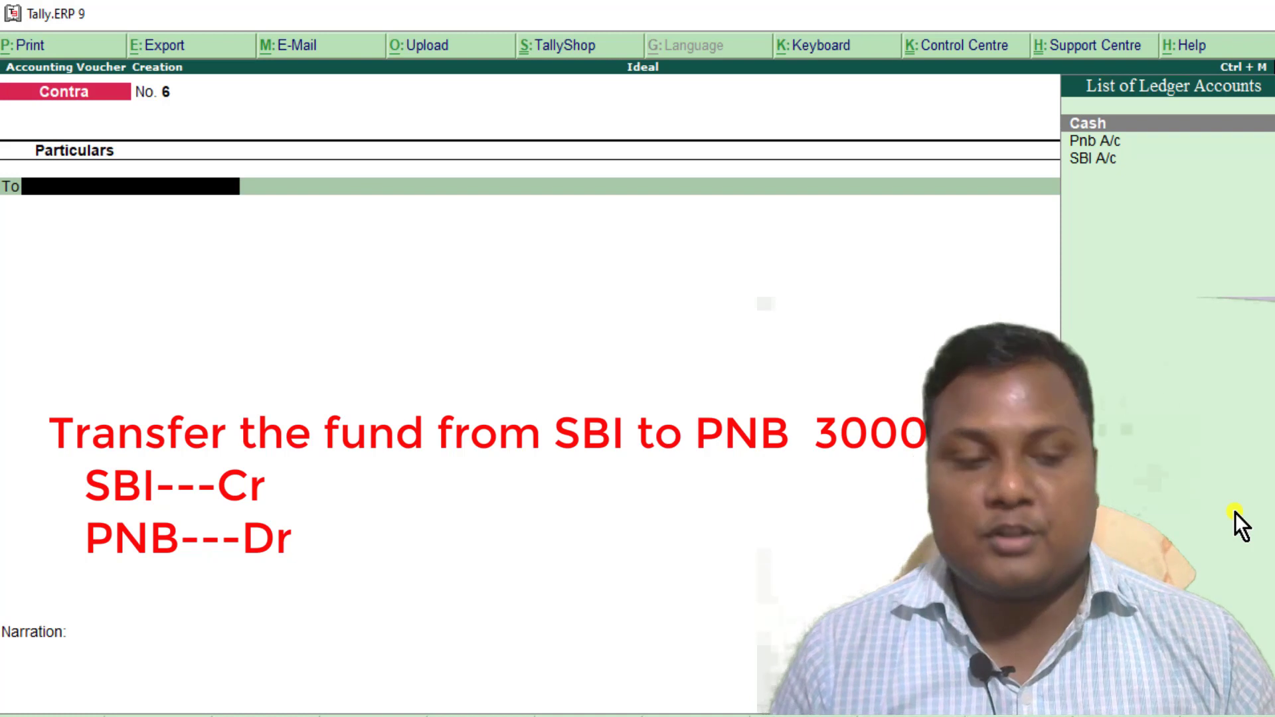
{"action": "key", "text": "Escape"}
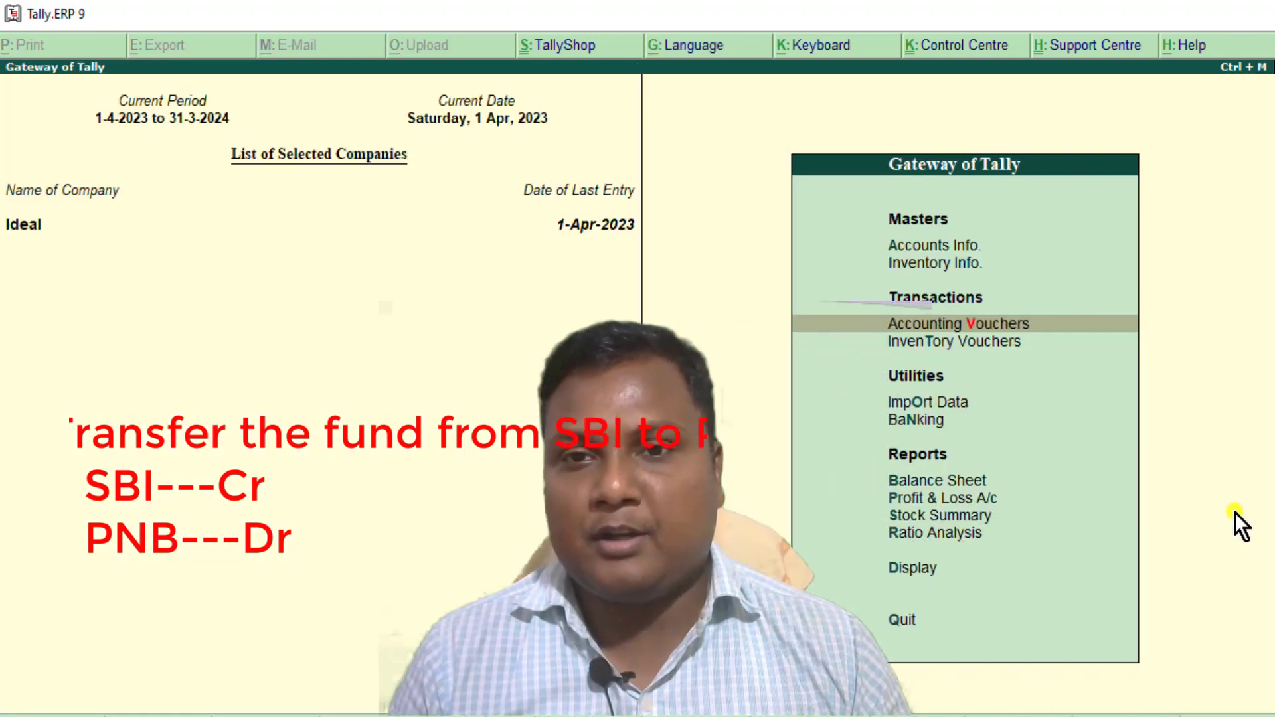
- Display the Pnb A/c ledger from the account books to review its vouchers and closing balance
{"action": "key", "text": "Down"}
{"action": "key", "text": "Down"}
{"action": "key", "text": "Down"}
{"action": "key", "text": "Down"}
{"action": "key", "text": "Down"}
{"action": "key", "text": "Down"}
{"action": "key", "text": "Down"}
{"action": "key", "text": "Down"}
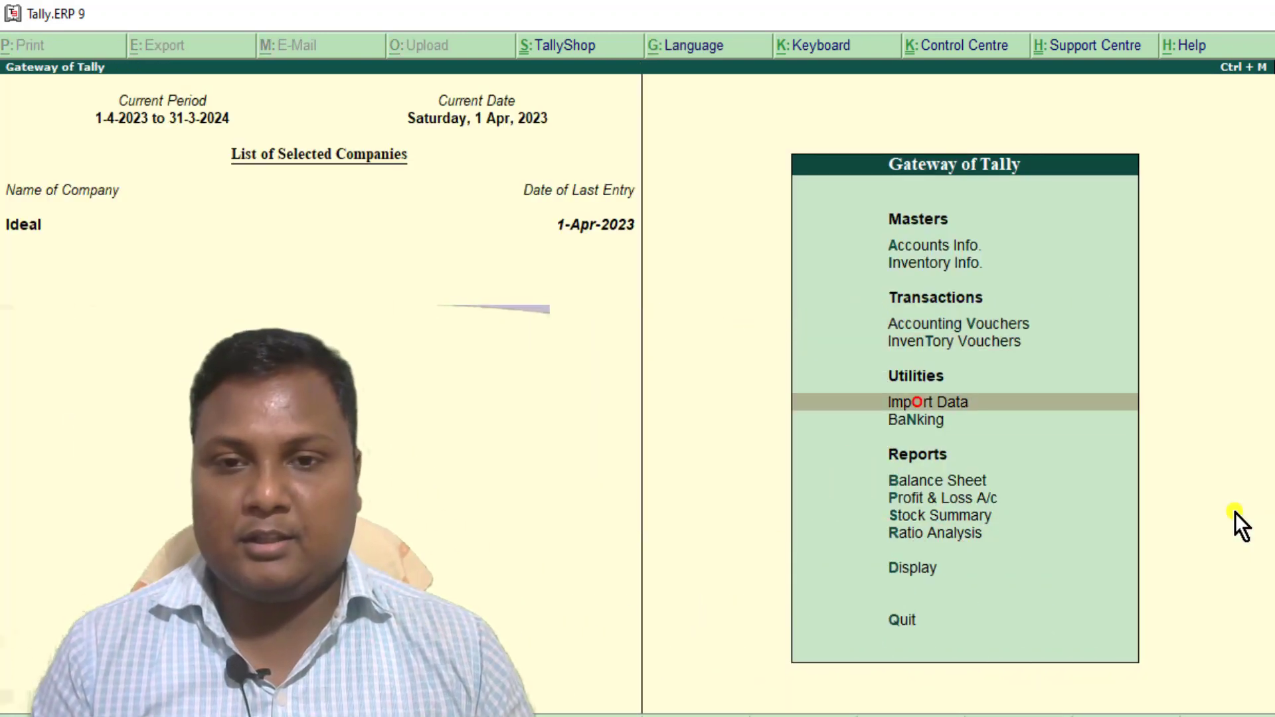
{"action": "key", "text": "Return"}
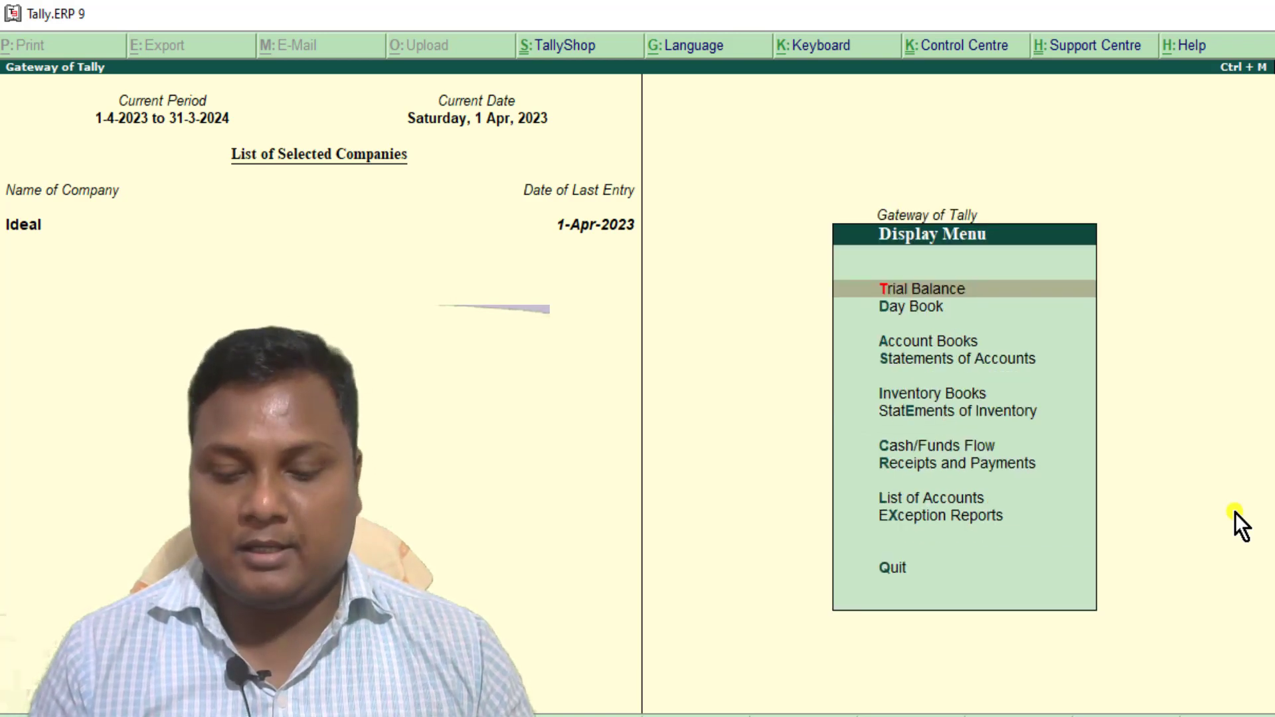
{"action": "key", "text": "Down"}
{"action": "key", "text": "Down"}
{"action": "key", "text": "Return"}
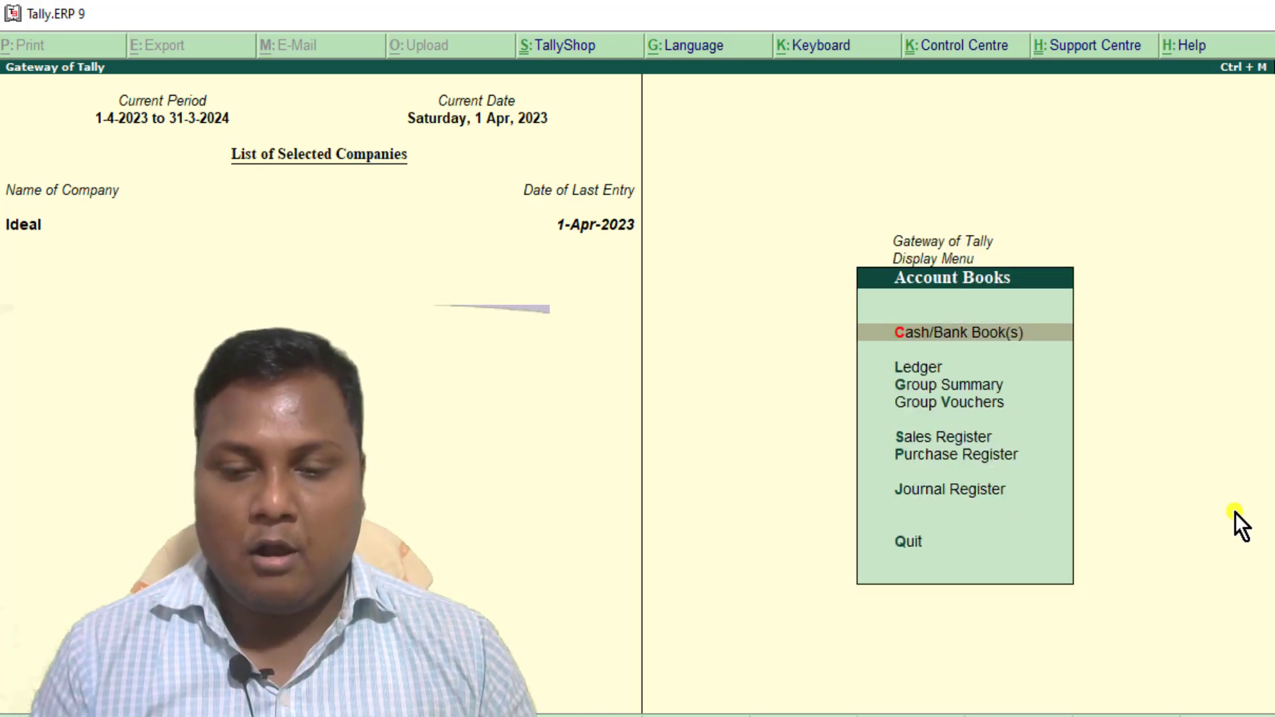
{"action": "key", "text": "Down"}
{"action": "key", "text": "Return"}
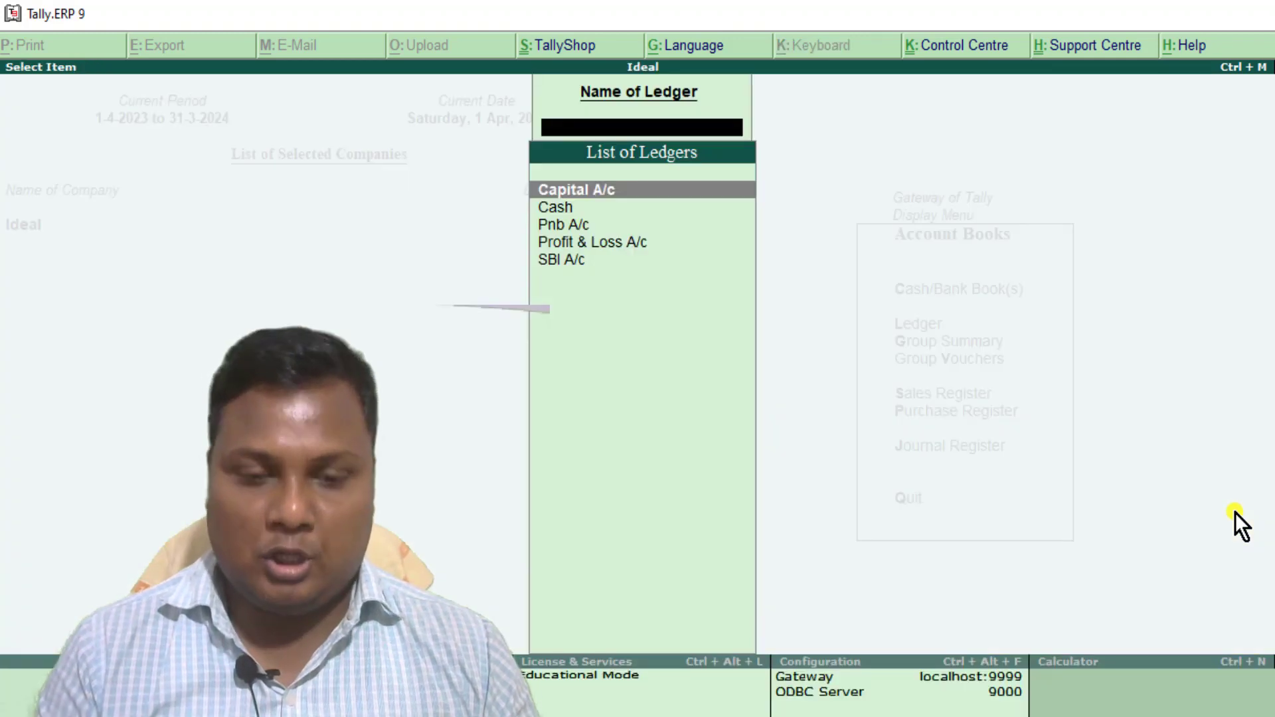
{"action": "type", "text": "P"}
{"action": "key", "text": "Down"}
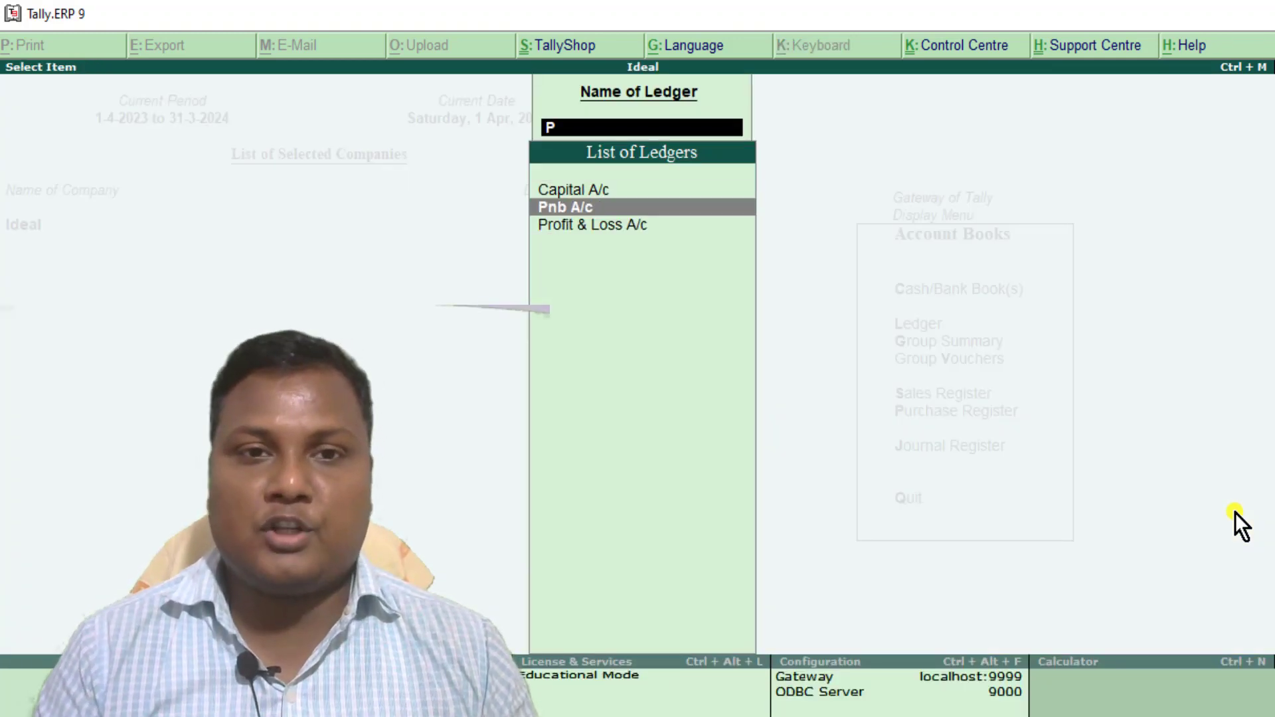
{"action": "key", "text": "Return"}
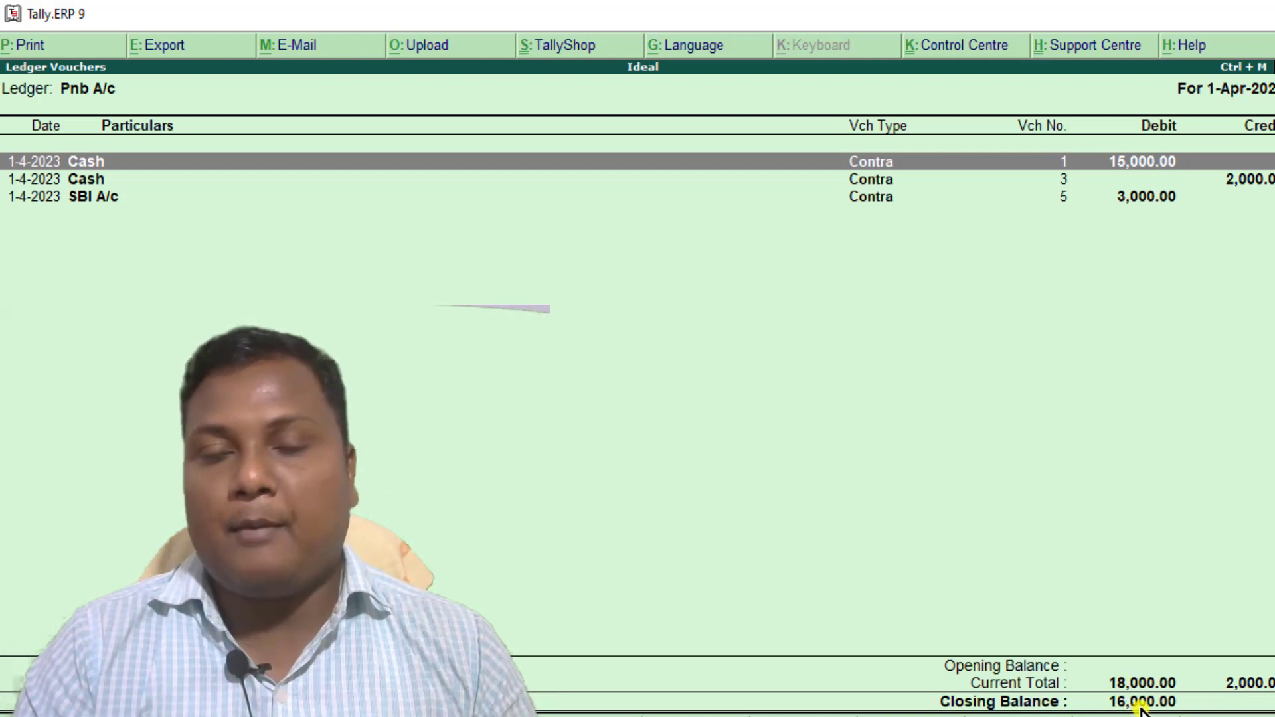
- Inspect the SBI transfer voucher from the Pnb A/c ledger, quit it without changes, and return to the ledger list
{"action": "key", "text": "Down"}
{"action": "key", "text": "Down"}
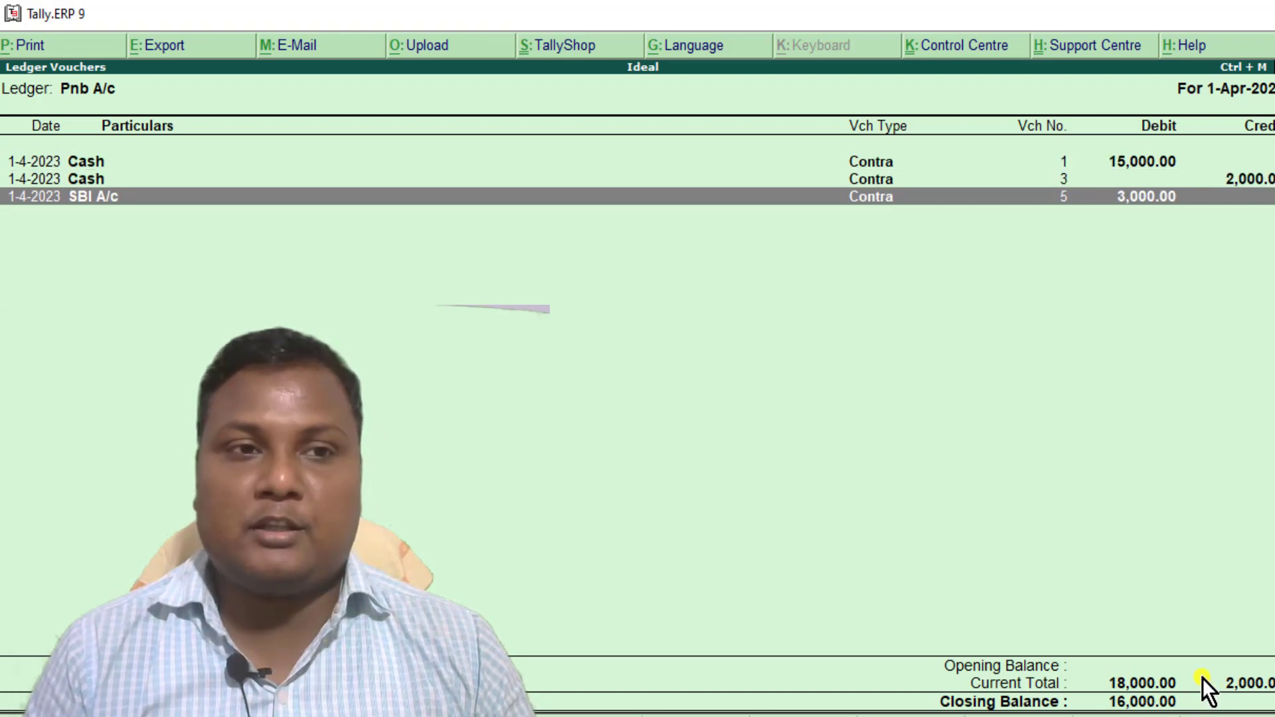
{"action": "key", "text": "Return"}
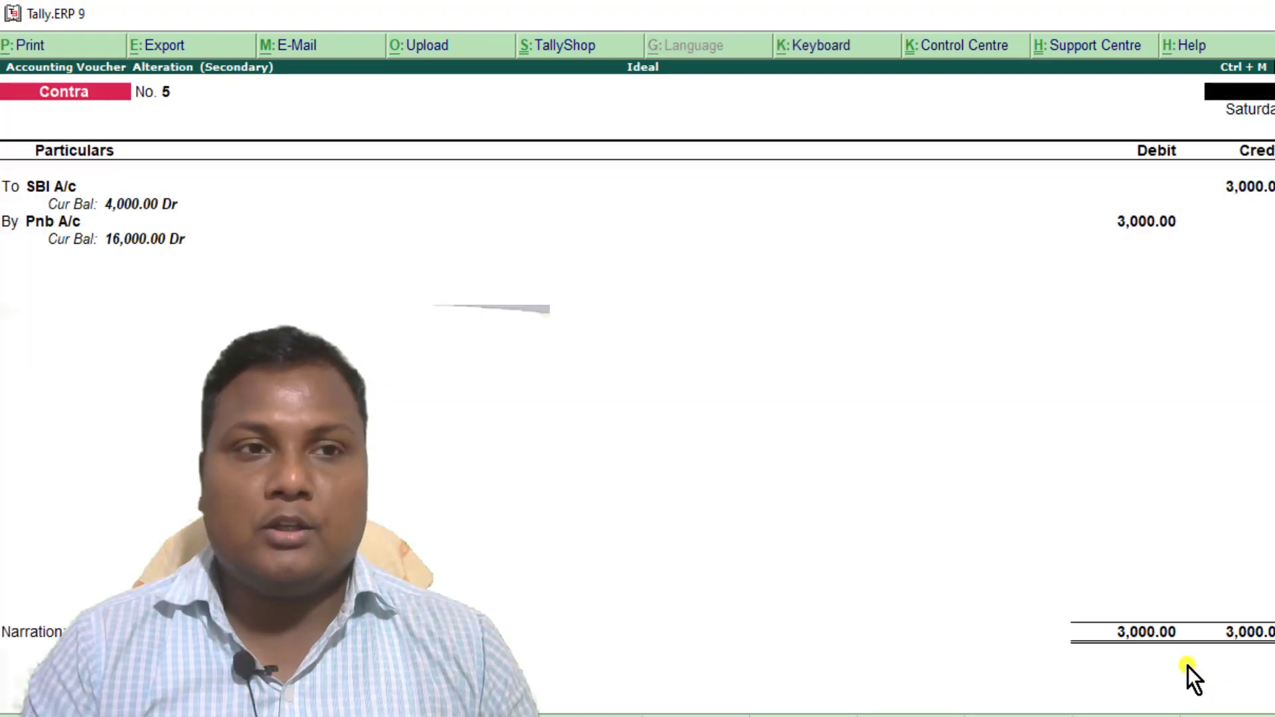
{"action": "key", "text": "Escape"}
{"action": "key", "text": "y"}
{"action": "key", "text": "Escape"}
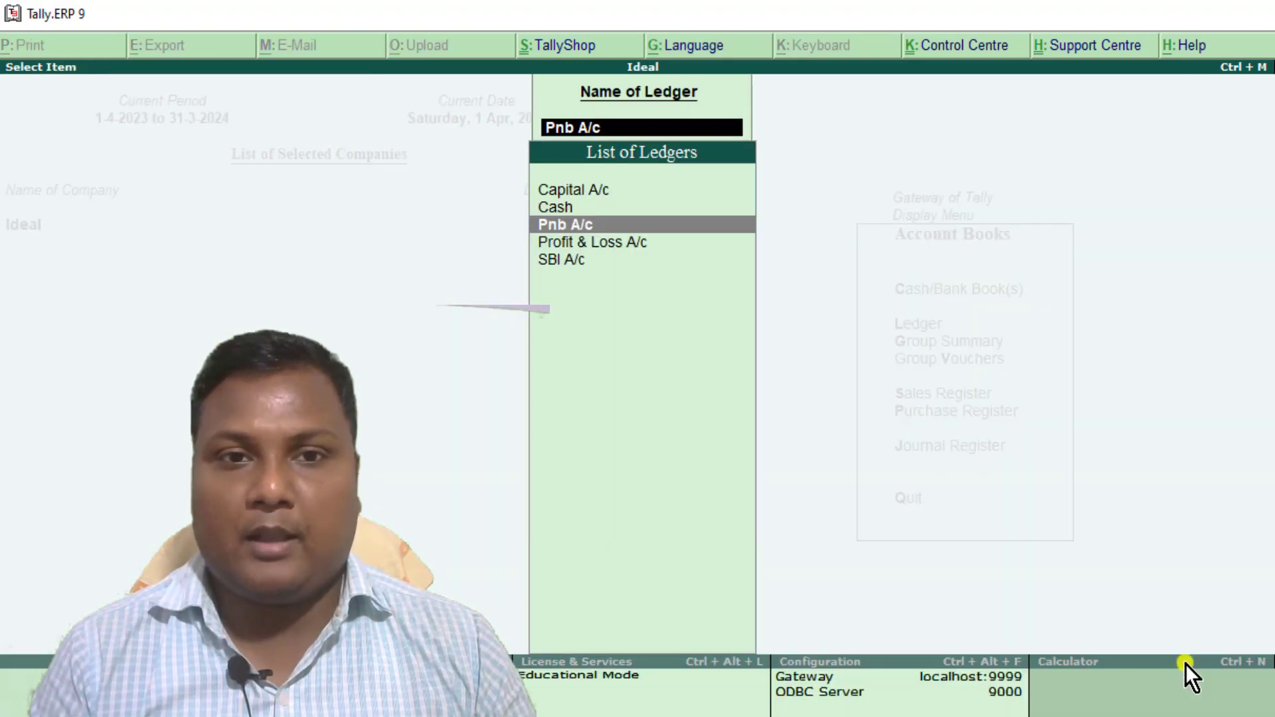
- Display the SBI A/c ledger to review its vouchers and closing balance, and close the report
{"action": "key", "text": "Down"}
{"action": "key", "text": "Down"}
{"action": "key", "text": "Return"}
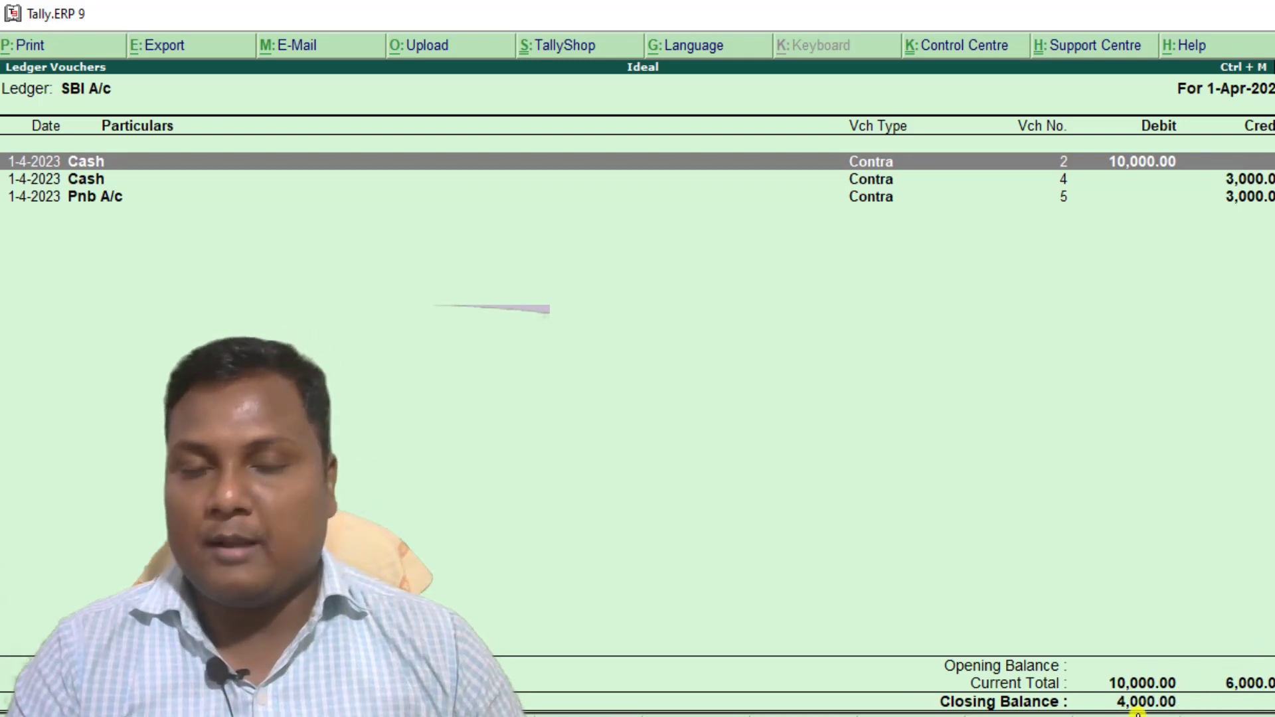
{"action": "key", "text": "Escape"}
{"action": "key", "text": "Escape"}
{"action": "key", "text": "Escape"}
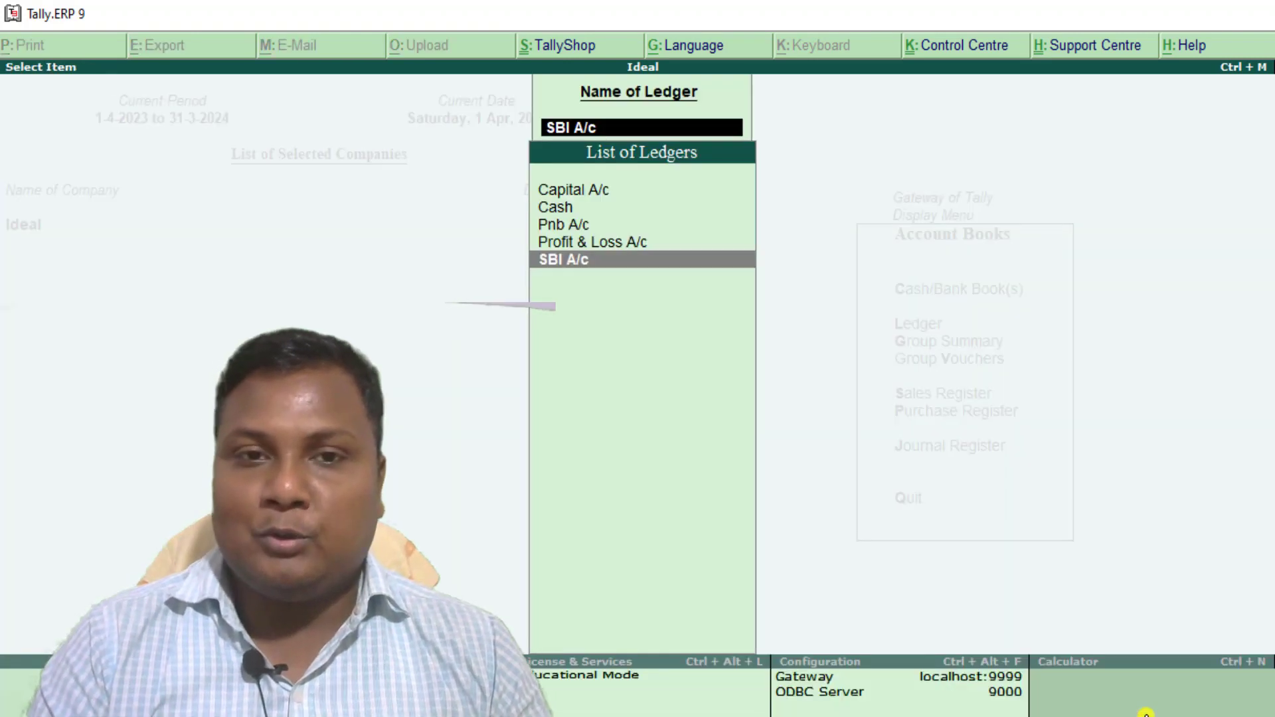